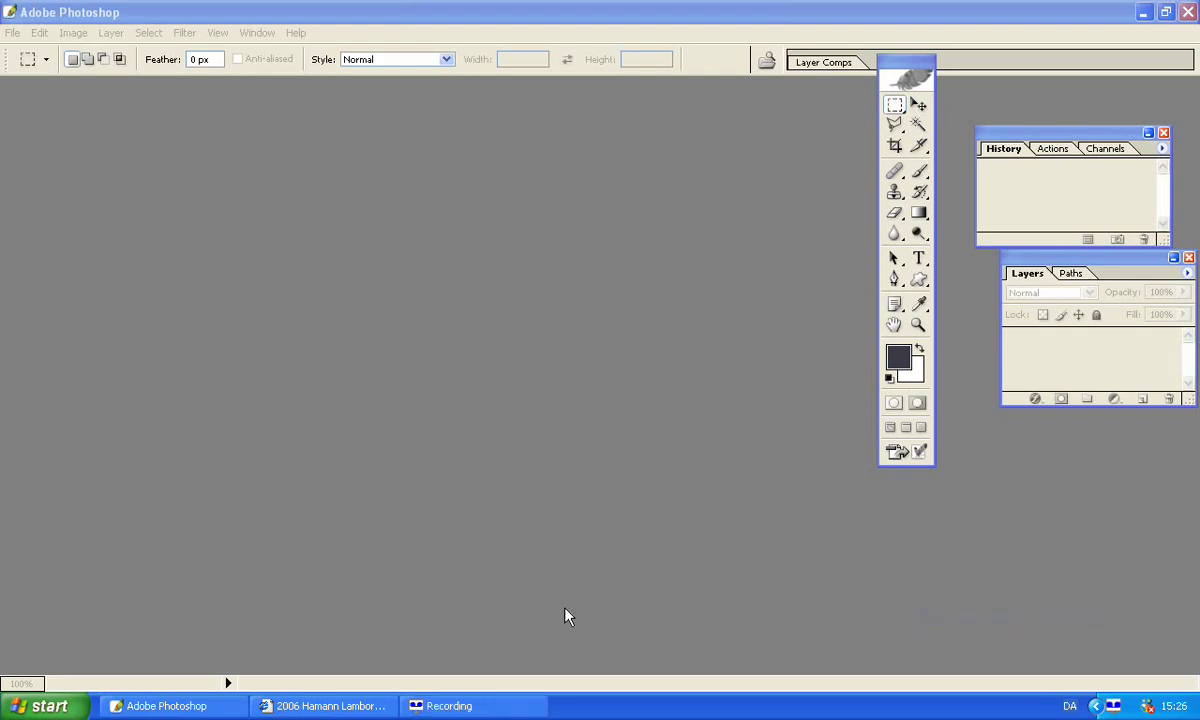
Step: Open the recent file Cadillac CTS.jpg, maximised and viewed at 100%
left_click(16, 36)
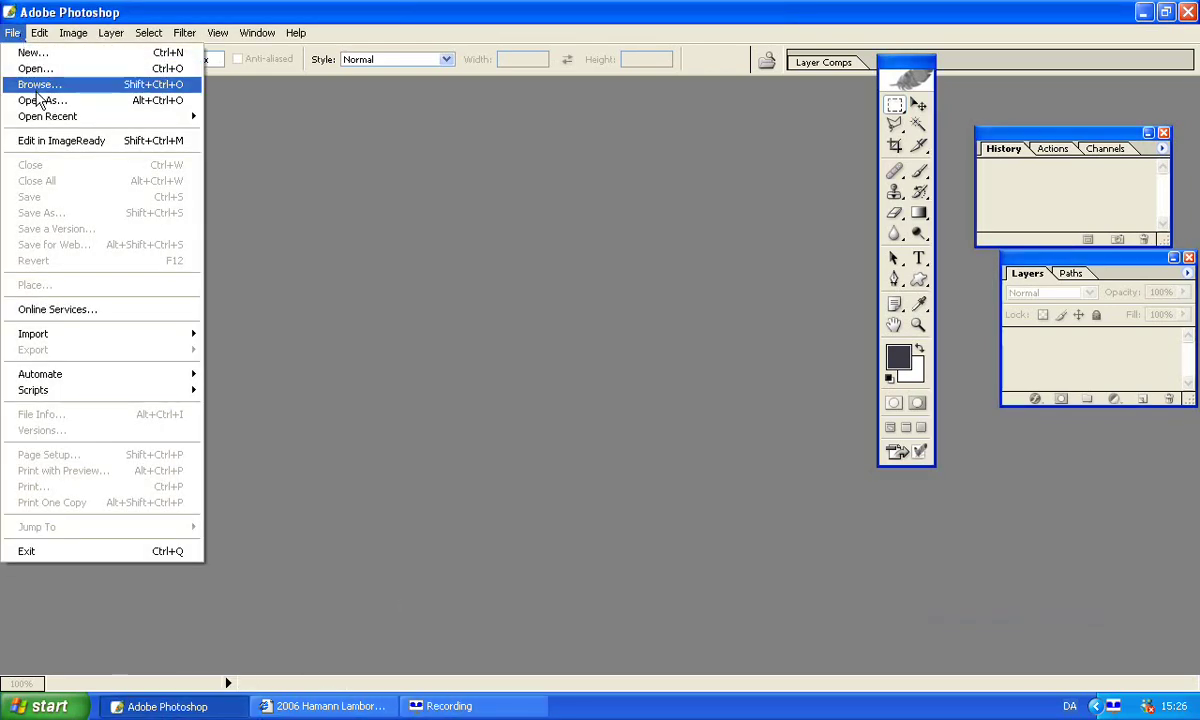
mouse_move(47, 116)
left_click(258, 133)
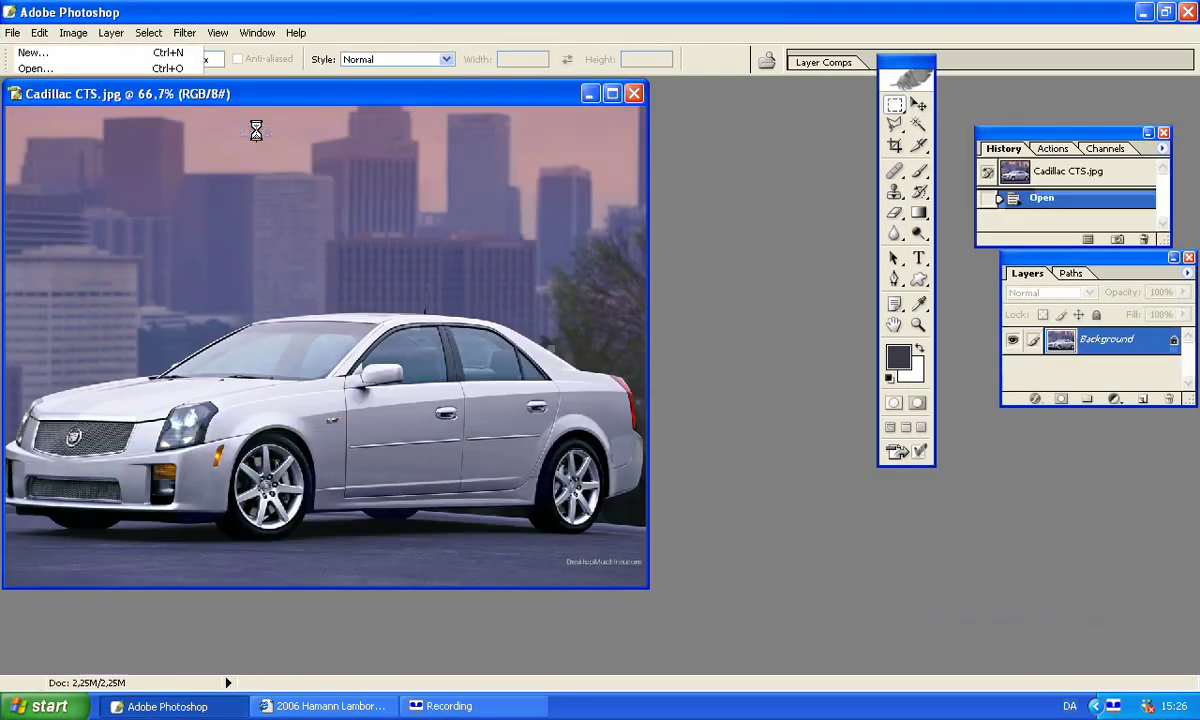
left_click(615, 95)
key("ctrl+alt+0")
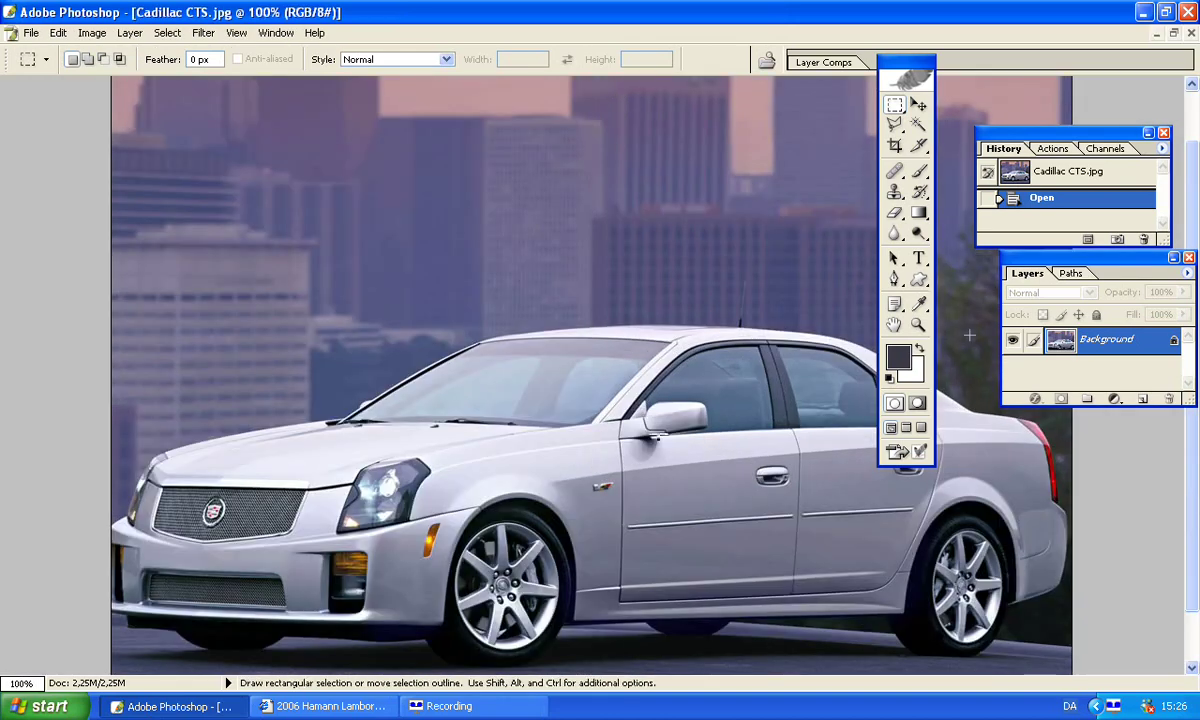
scroll(969, 335, "down", 2)
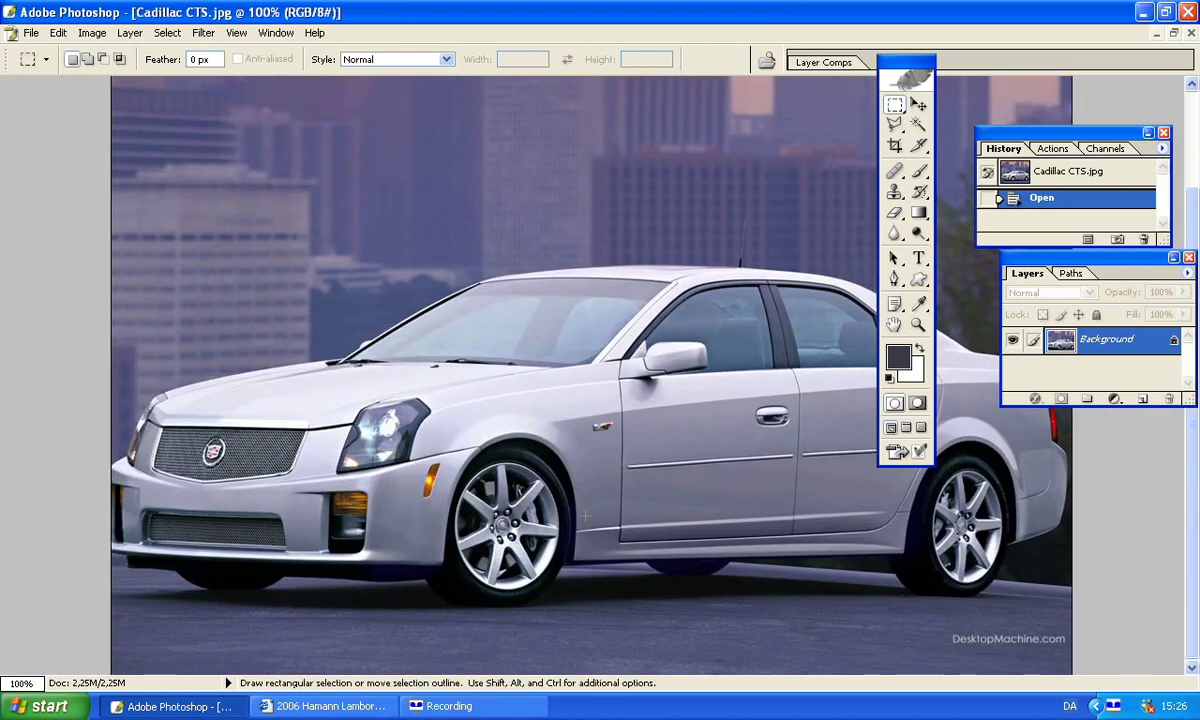
Step: Copy the Hamann Lamborghini wallpaper image from the web page in Internet Explorer
left_click(330, 706)
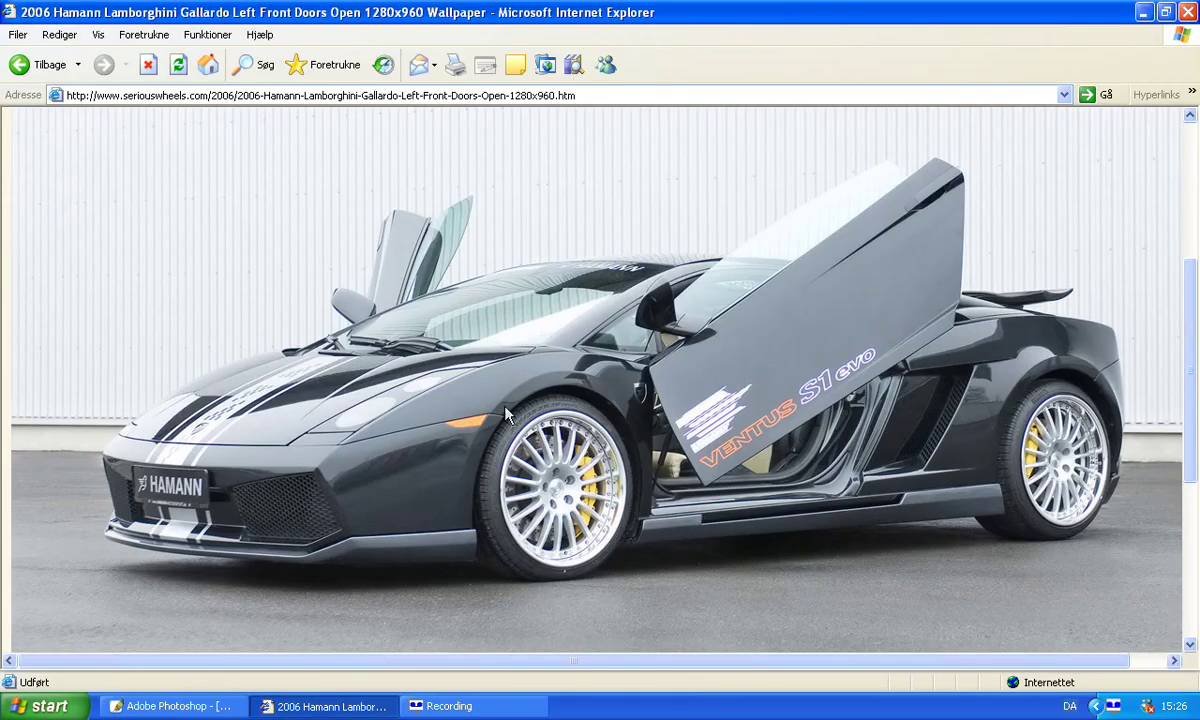
right_click(522, 384)
left_click(589, 228)
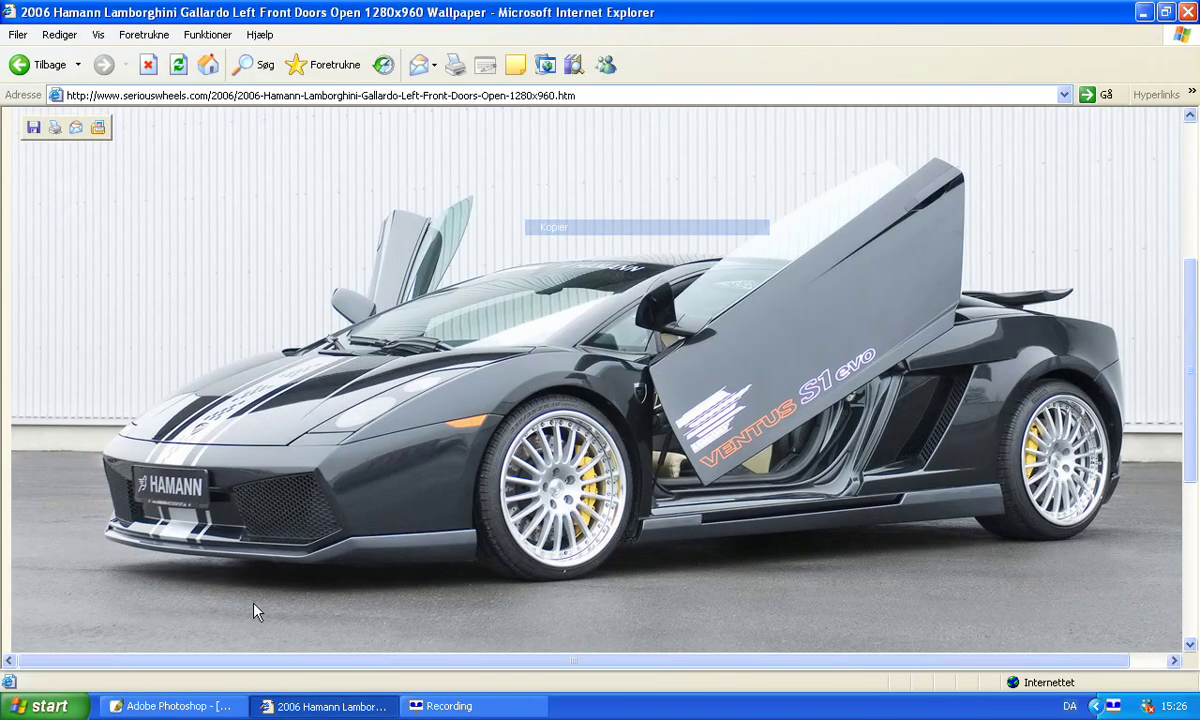
key("alt+Tab")
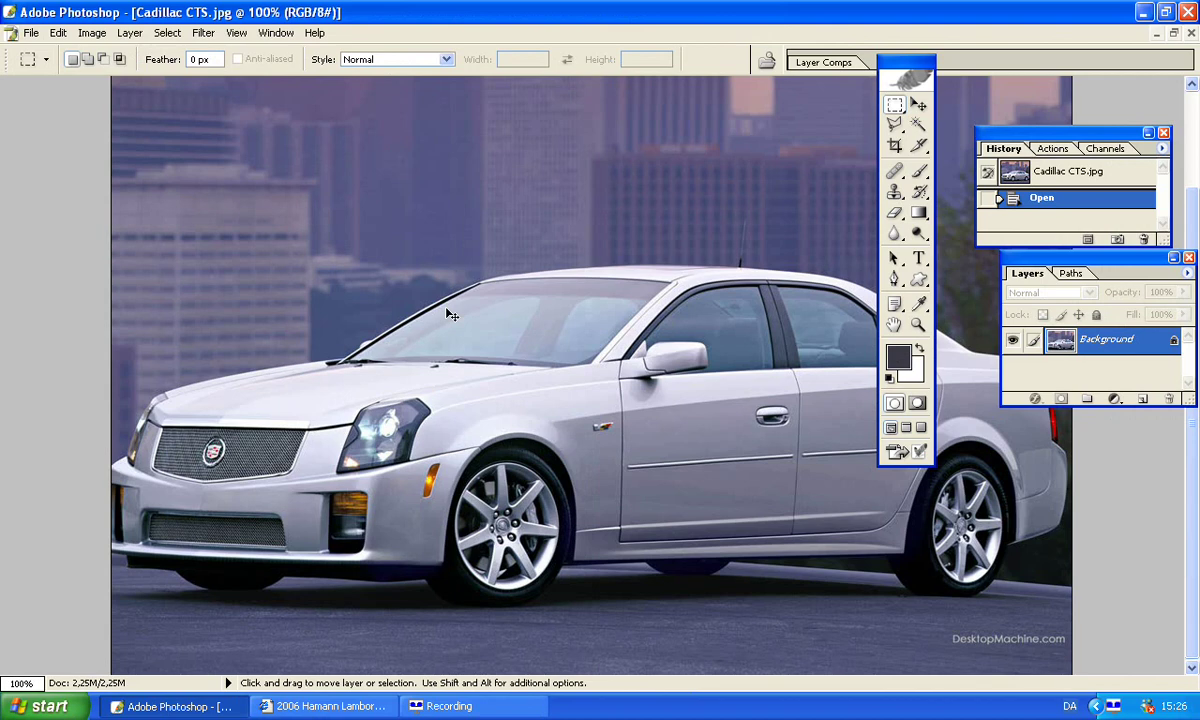
Step: Paste the Lamborghini as Layer 1, scale it to about 80%, and zoom onto the front wheel
key("ctrl+v")
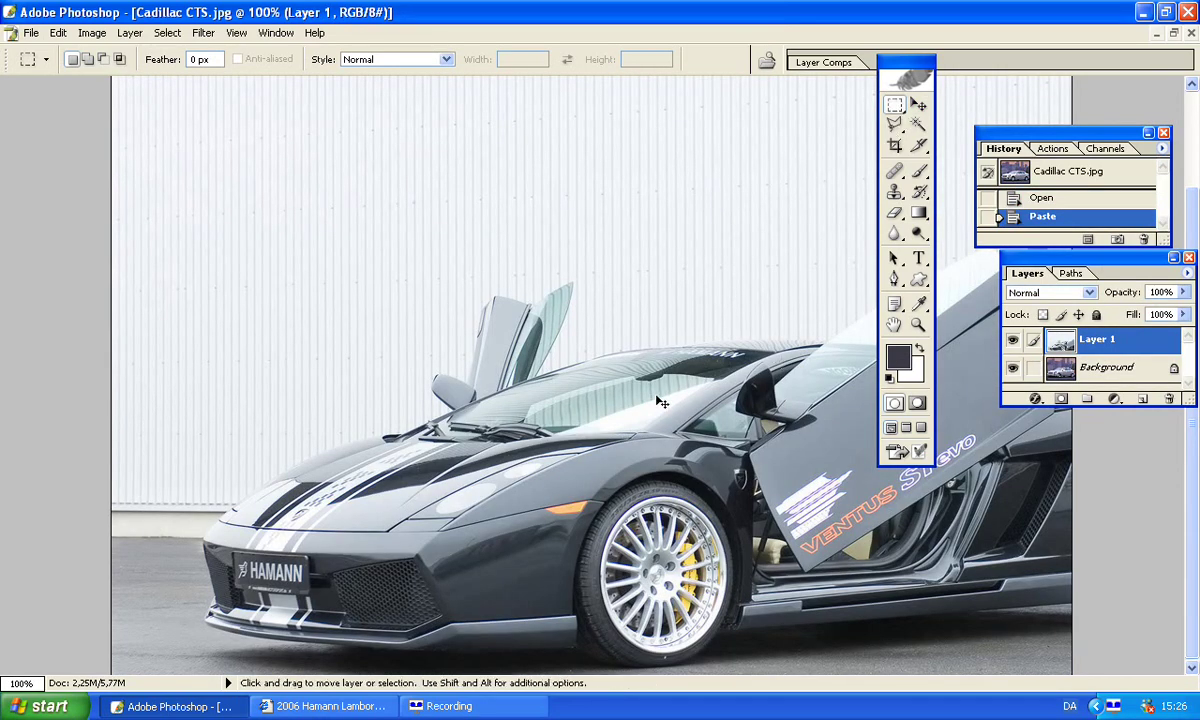
key("ctrl+minus")
key("ctrl+minus")
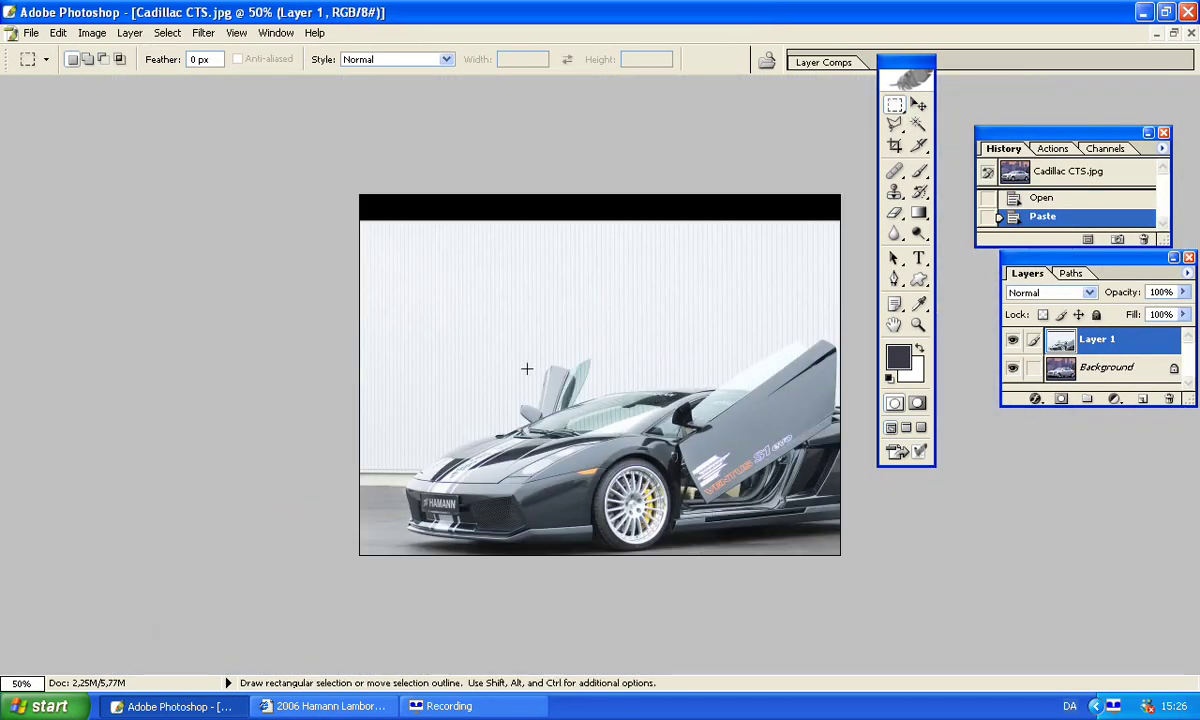
right_click(527, 369)
left_click(618, 485)
mouse_move(959, 567)
left_mouse_down()
mouse_move(882, 529)
mouse_move(825, 563)
left_mouse_up()
left_click_drag(353, 187, 358, 193)
left_click(823, 63)
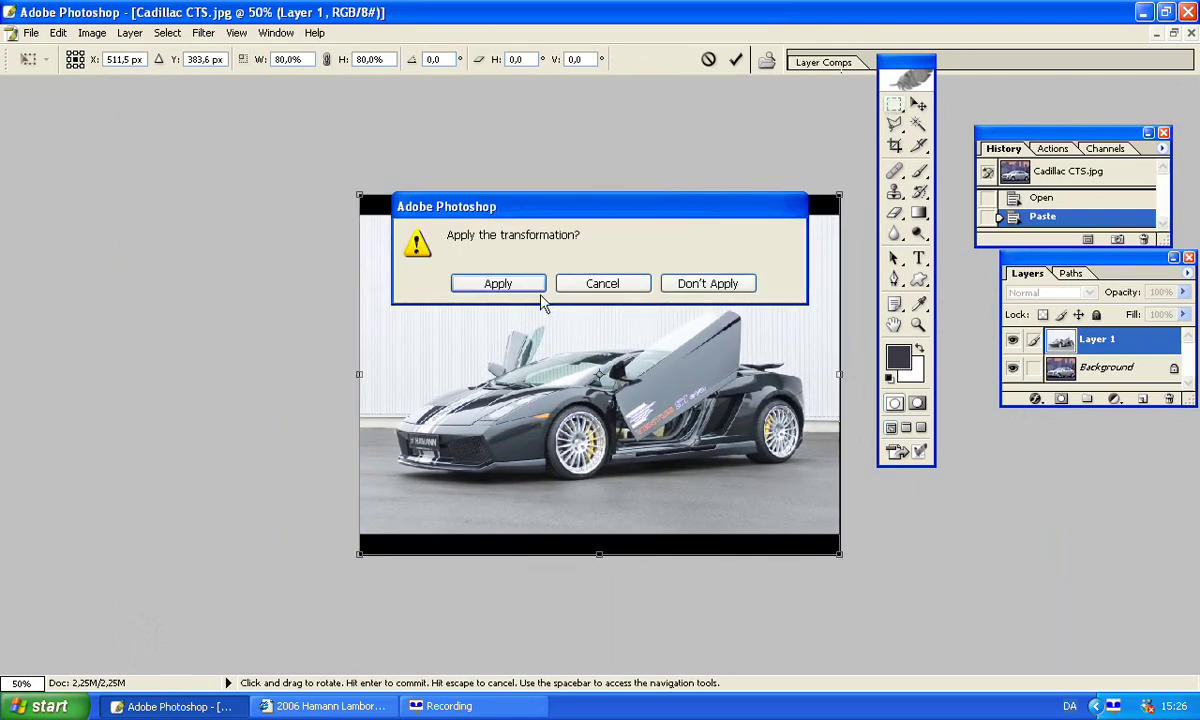
left_click(540, 290)
key("ctrl+alt+0")
scroll(540, 285, "down", 2)
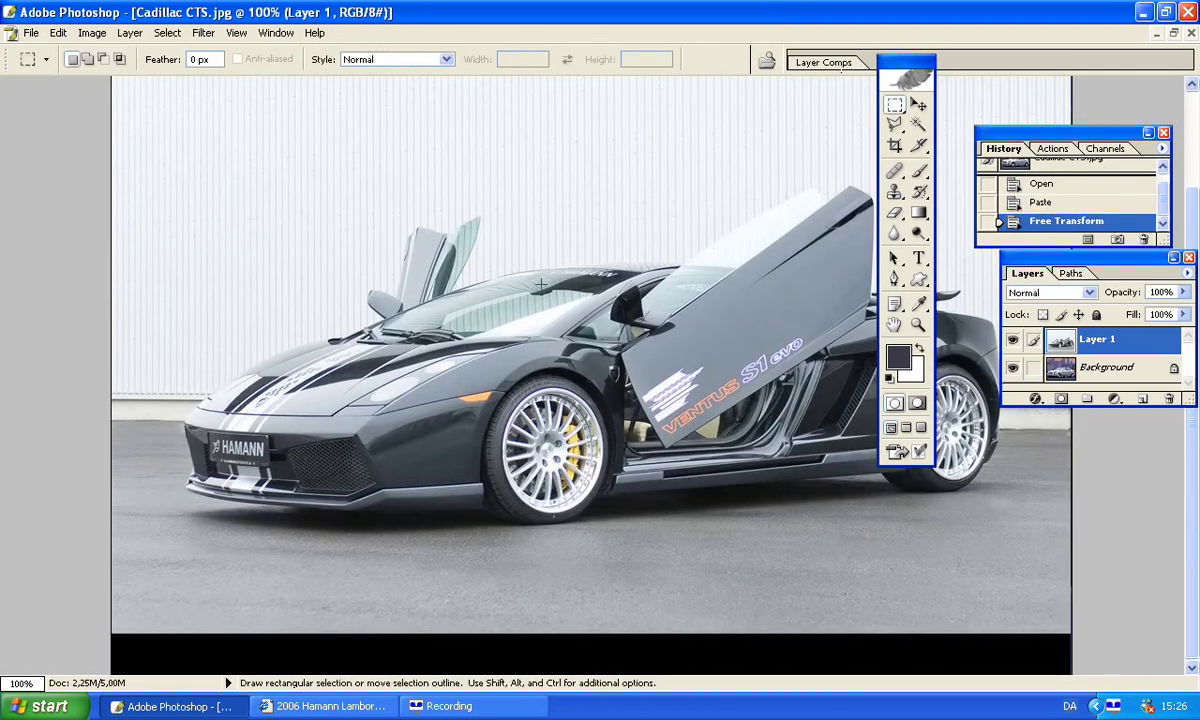
key("ctrl+plus")
Step: Select the Pen tool in path mode
key("a")
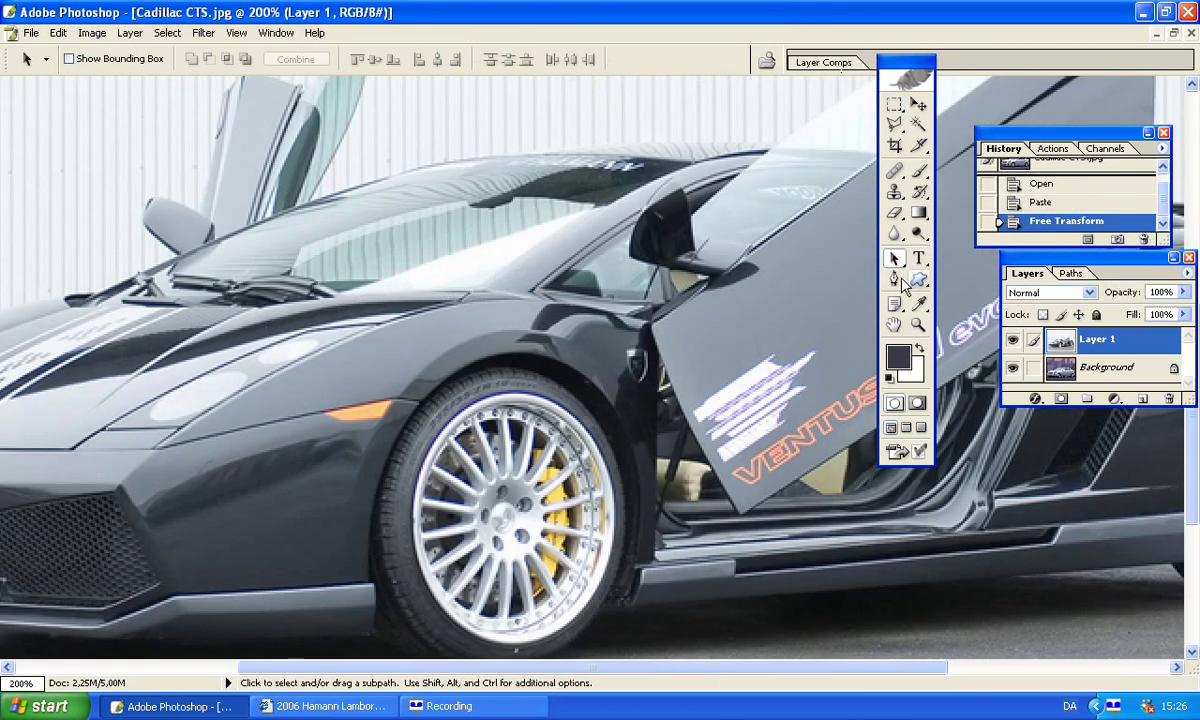
left_click(895, 280)
scroll(700, 200, "down", 2)
left_click(446, 60)
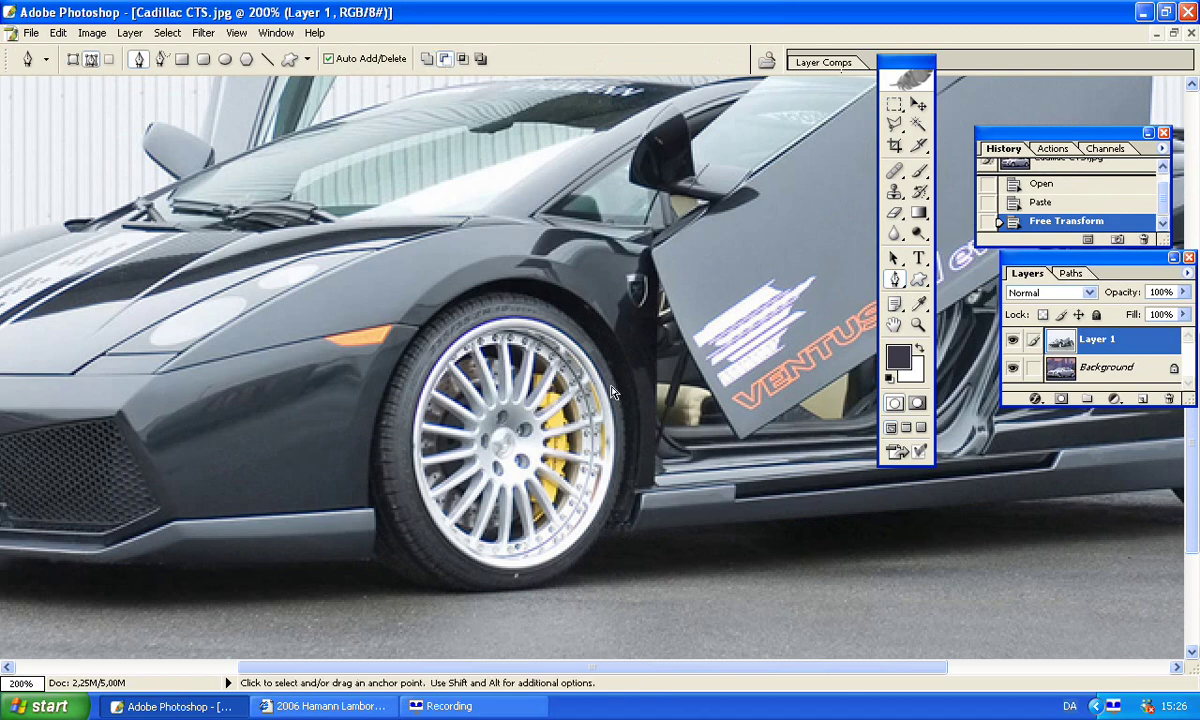
scroll(406, 268, "down", 2)
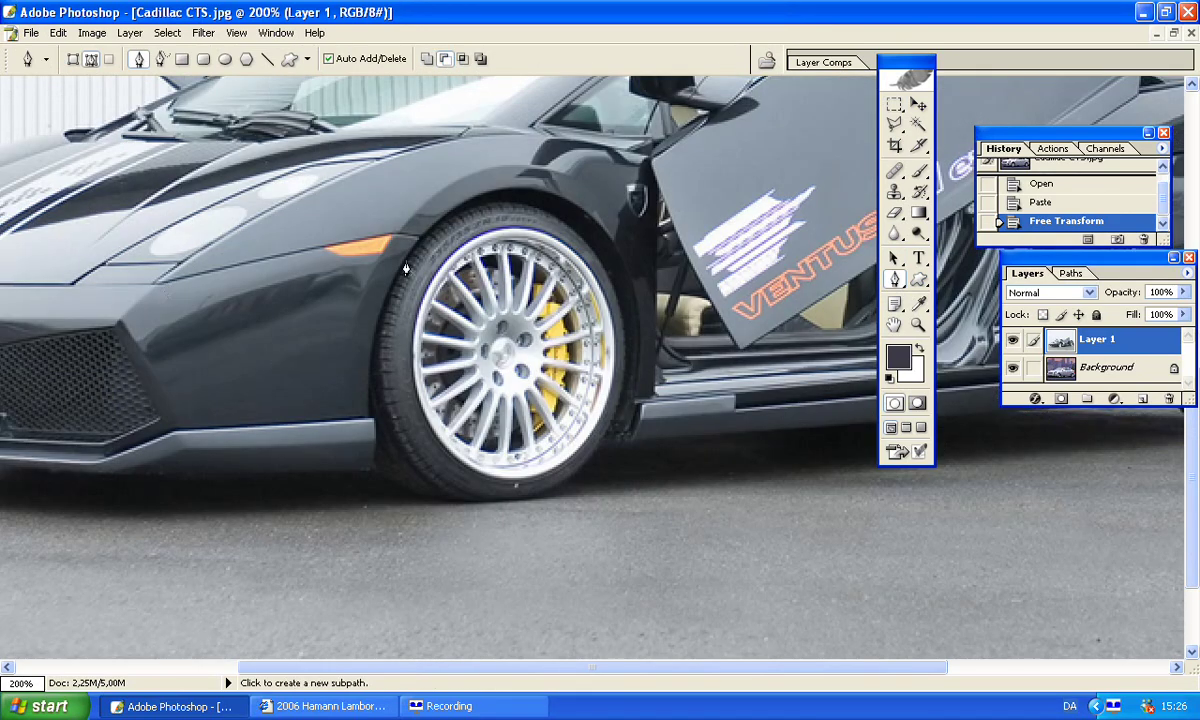
Step: Trace the path from the top of the wheel arch down its front edge
left_click(493, 203)
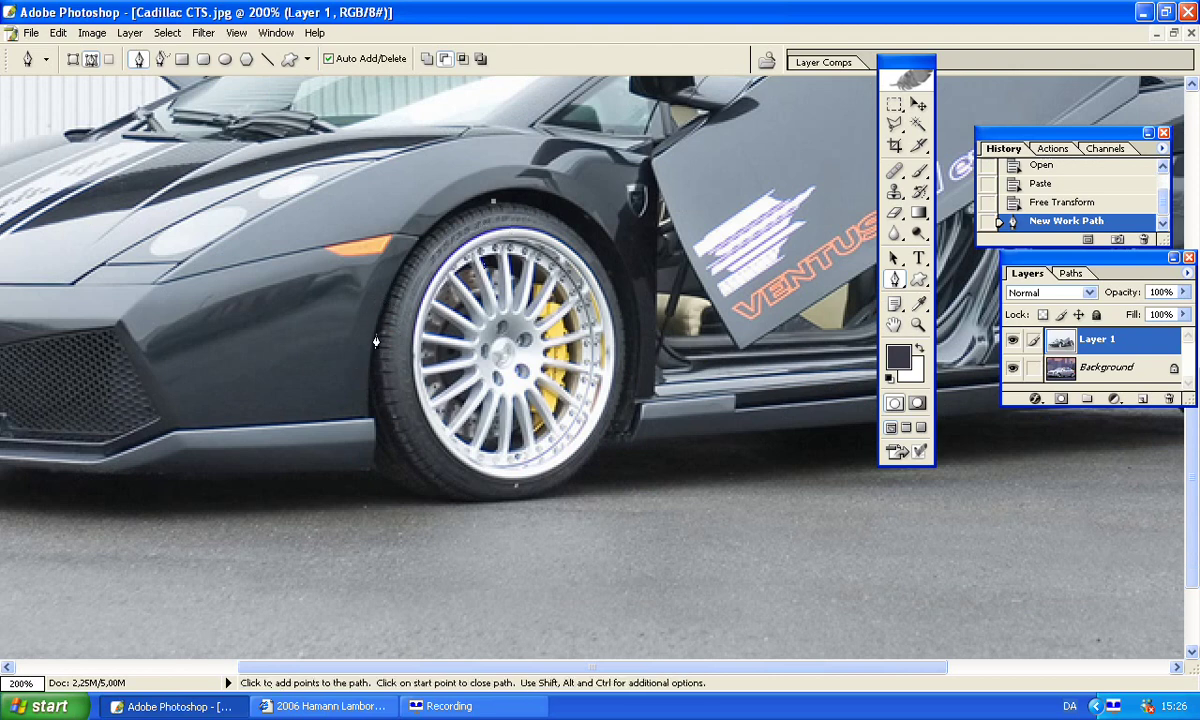
left_click_drag(370, 348, 349, 458)
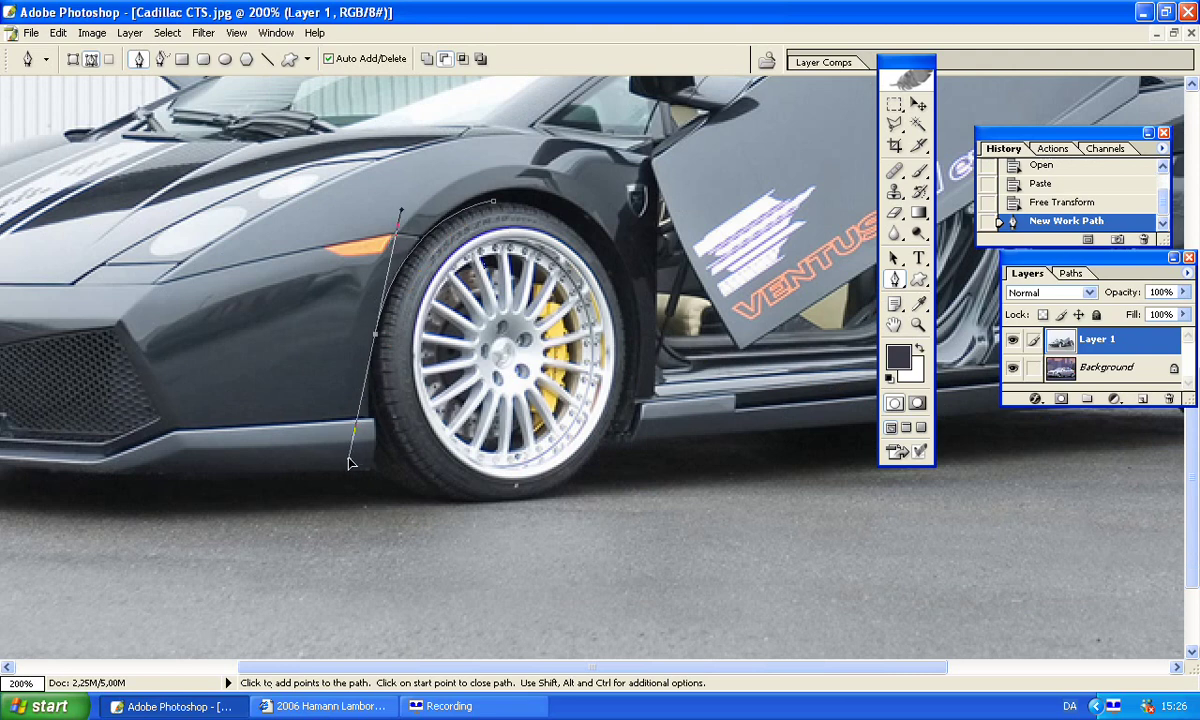
left_click(376, 348)
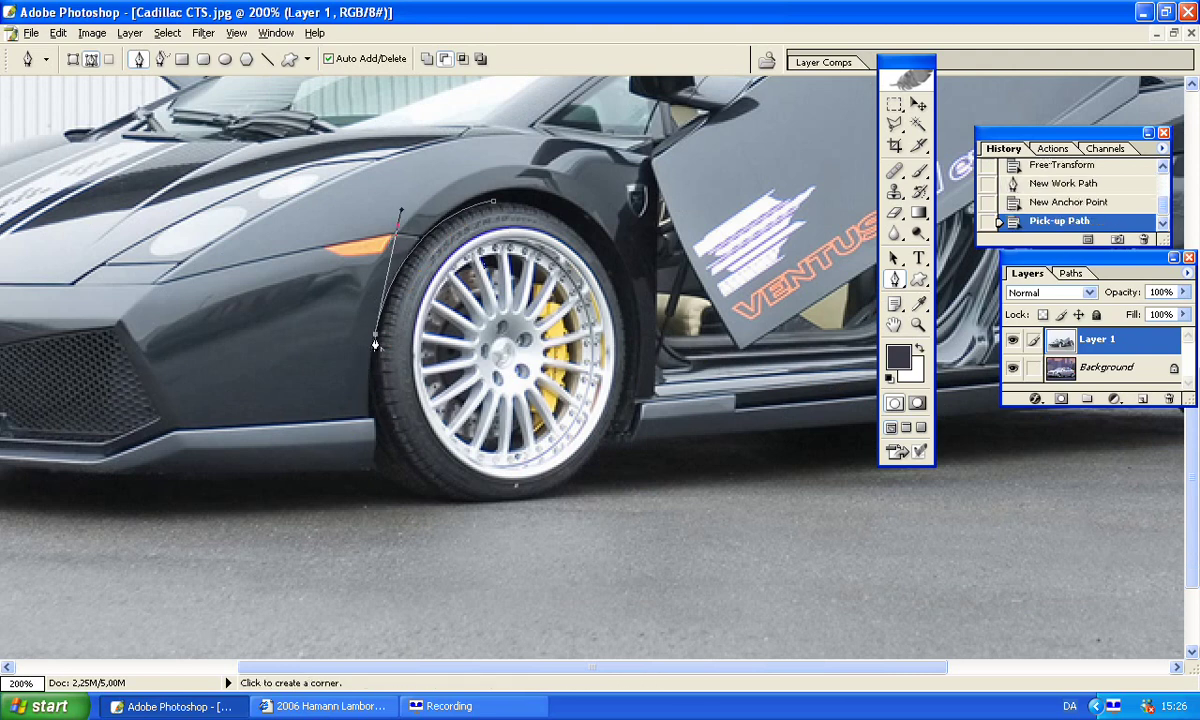
left_click_drag(369, 452, 370, 448)
left_click(369, 420, "alt")
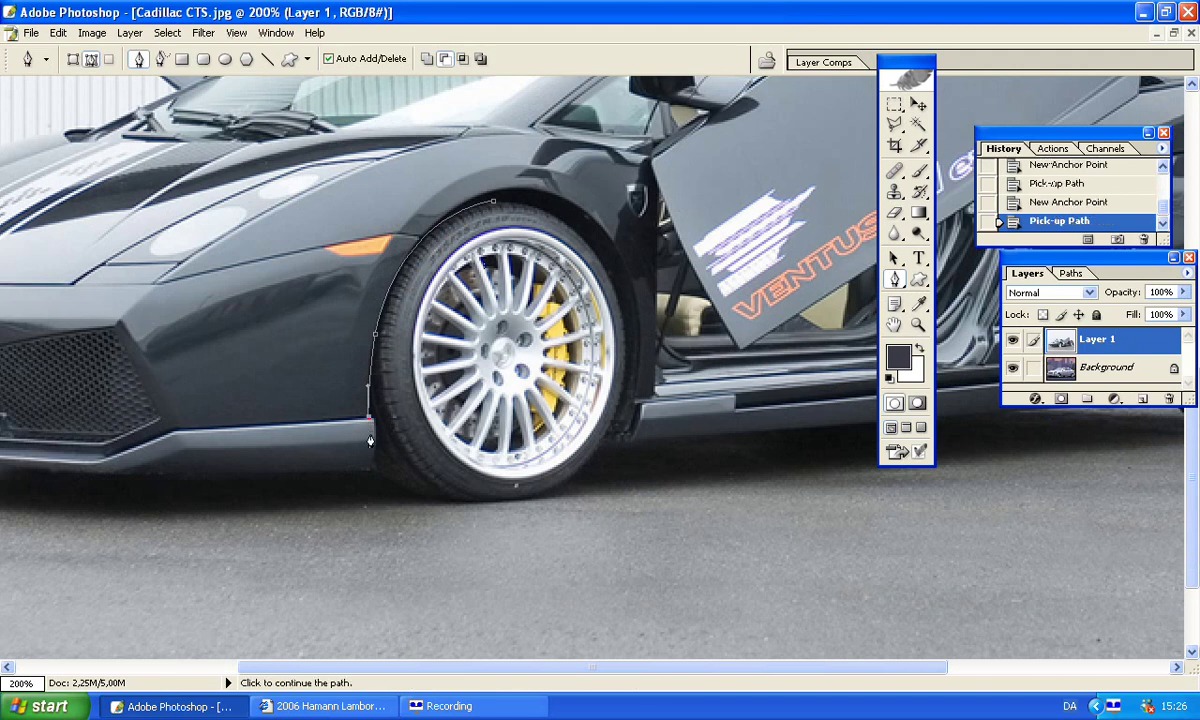
left_click(372, 425)
key("ctrl+z")
key("ctrl+z")
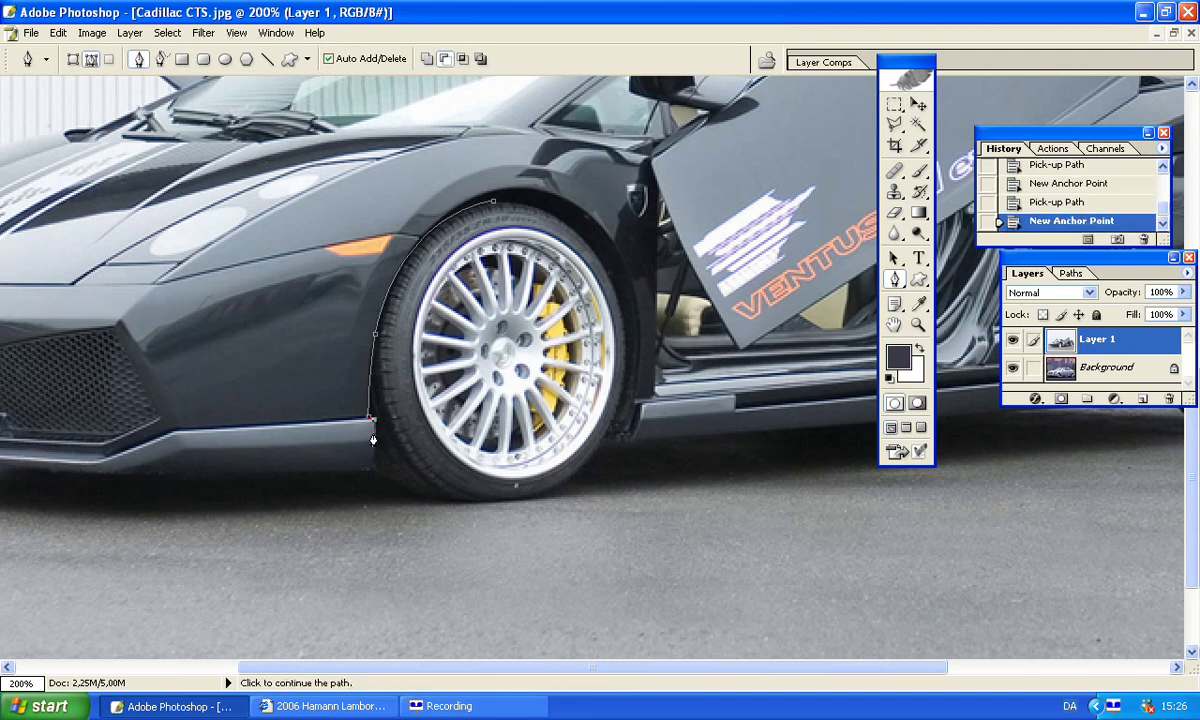
left_click(372, 469)
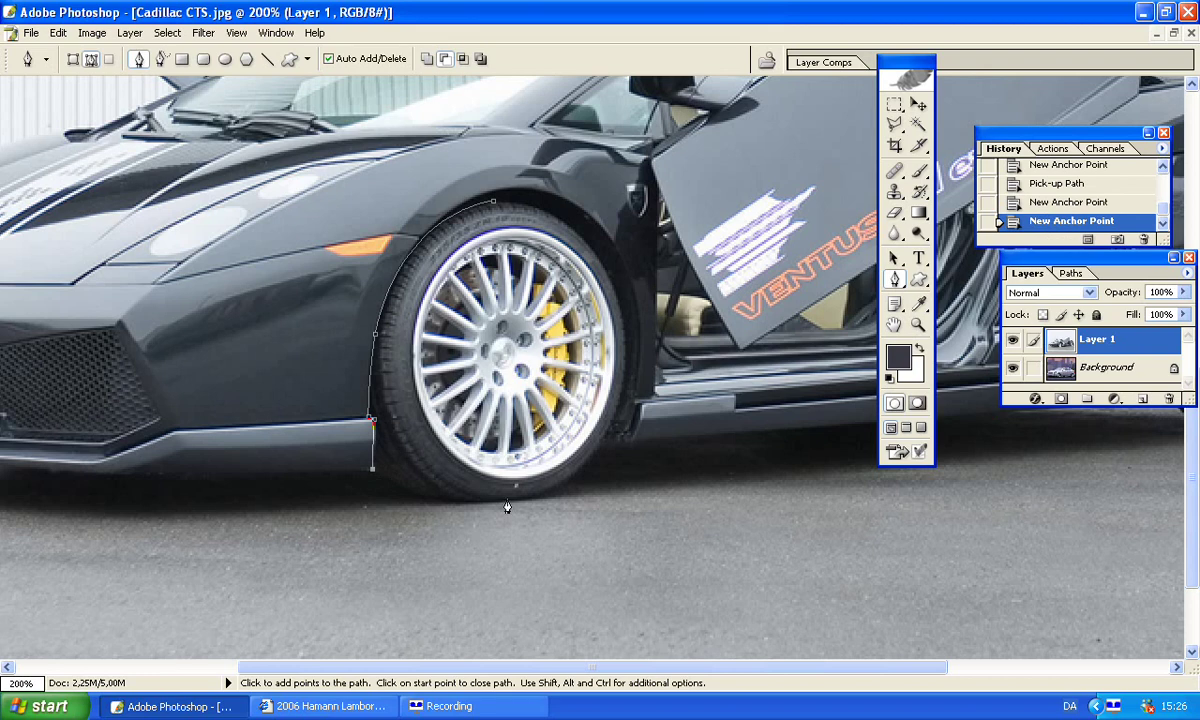
Step: Continue the path beneath and around the tyre's rear, then close it at the start
left_click_drag(508, 508, 581, 487)
left_click(509, 503)
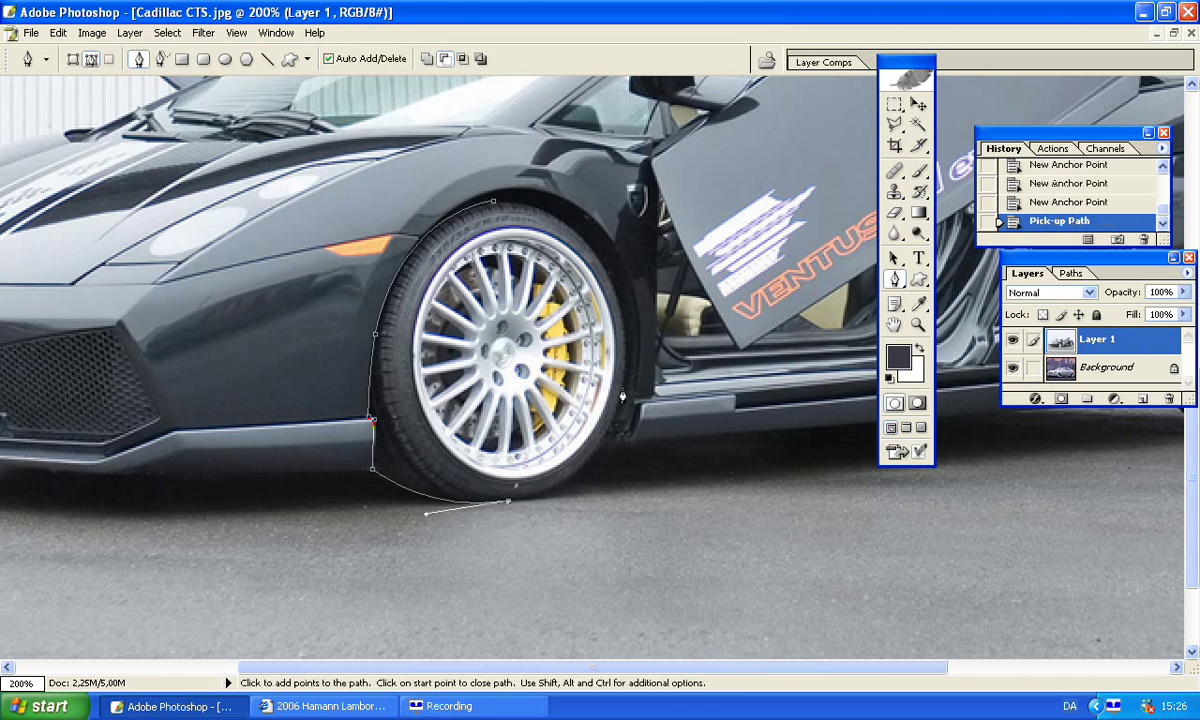
left_click_drag(622, 388, 650, 275)
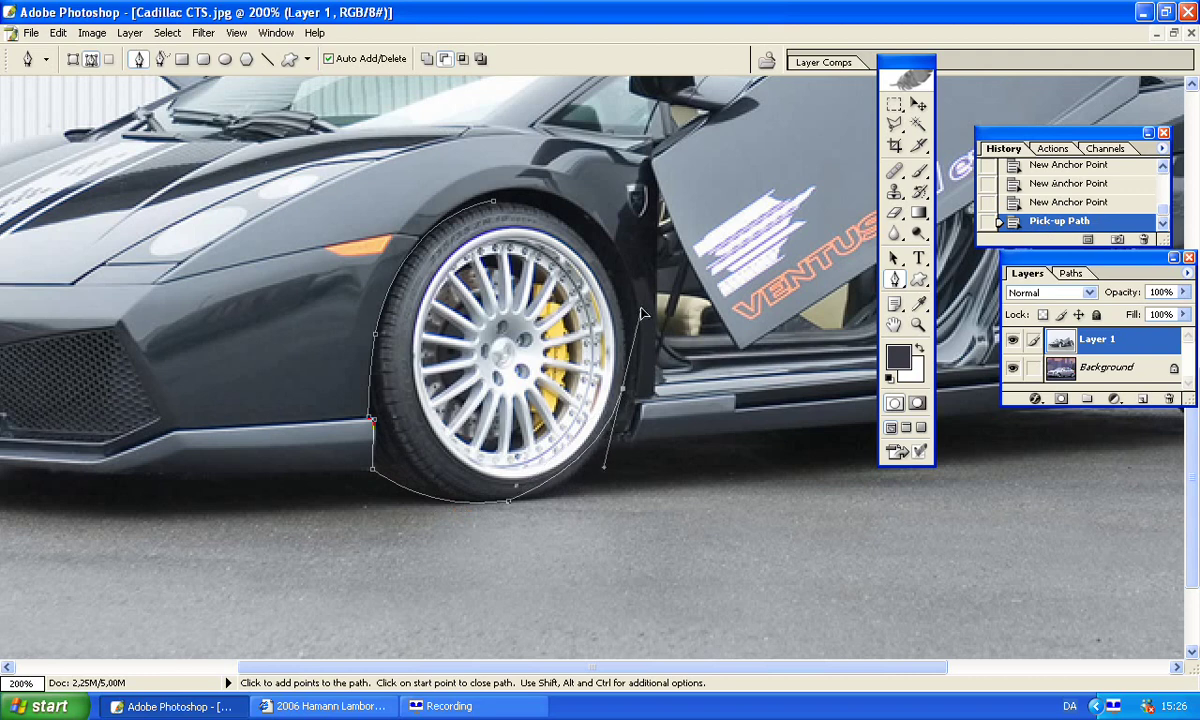
left_click(622, 388)
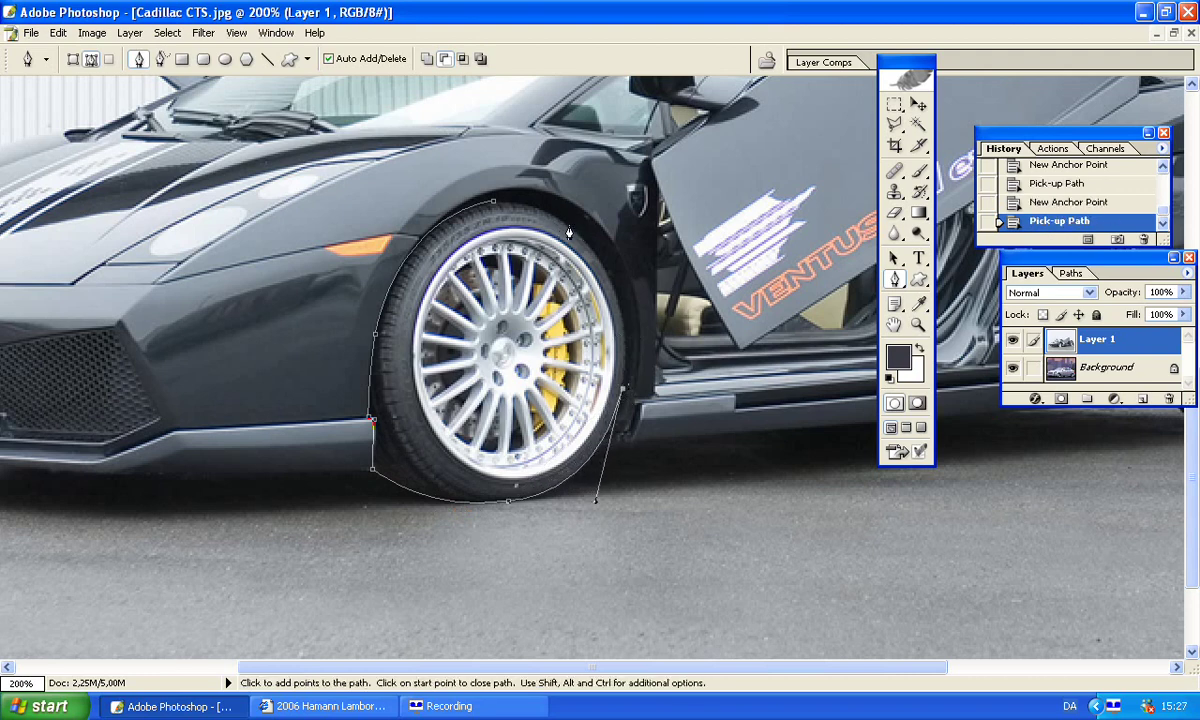
left_click_drag(567, 232, 490, 179)
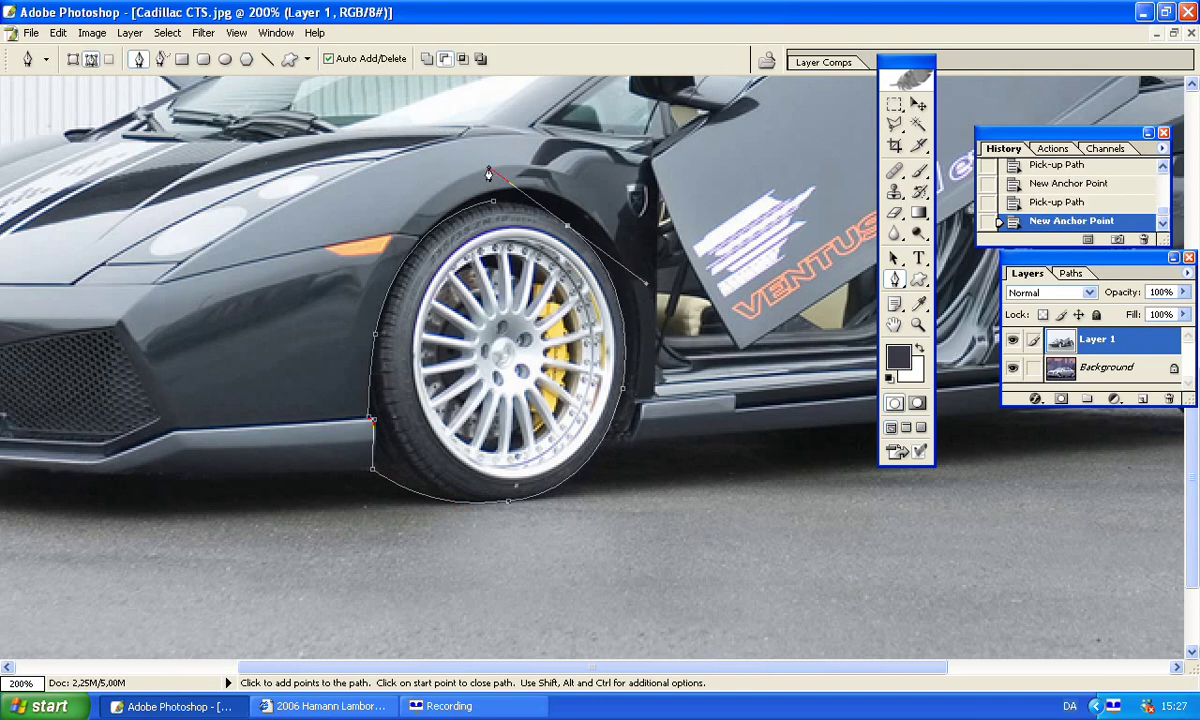
left_click(567, 228)
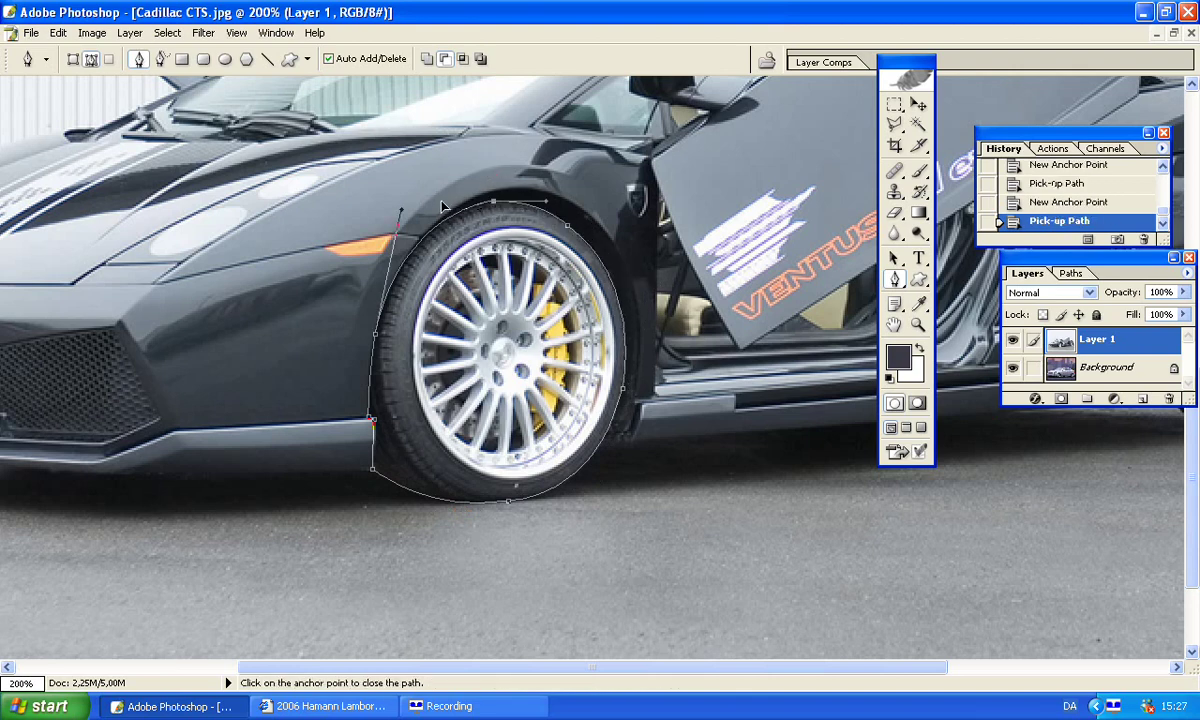
left_click(400, 212)
Step: Turn the wheel path into a selection, delete the rest of Layer 1, and deselect
right_click(512, 230)
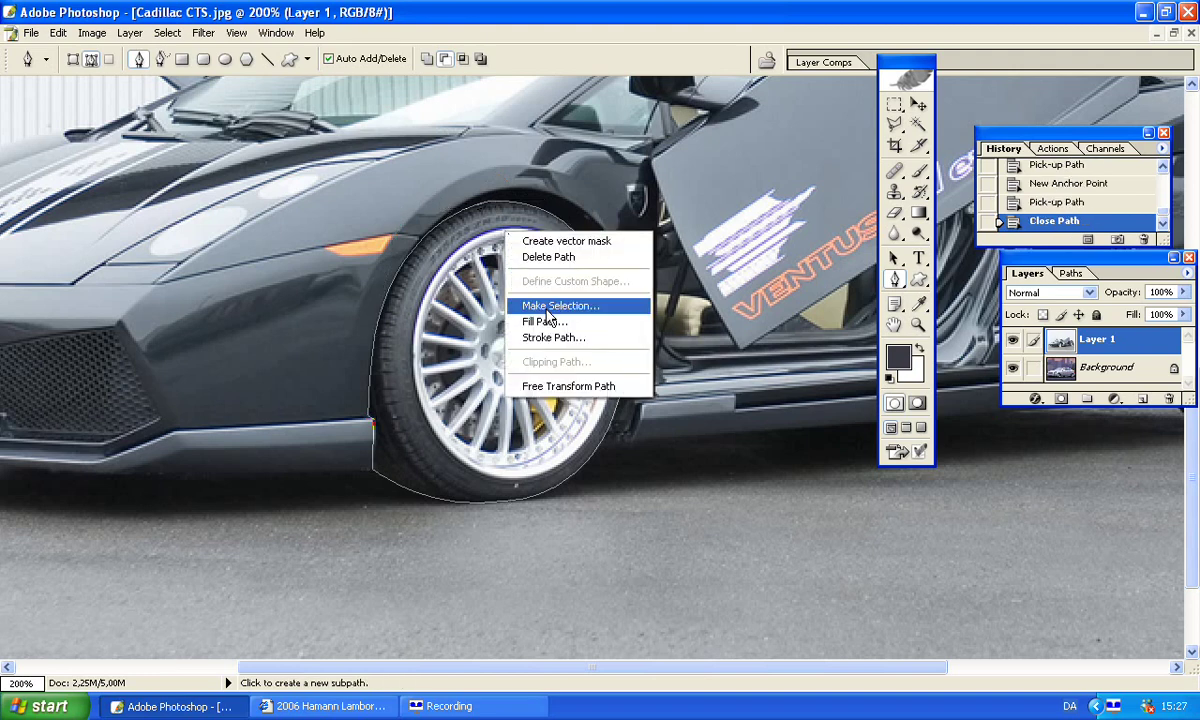
left_click(530, 305)
left_click(688, 262)
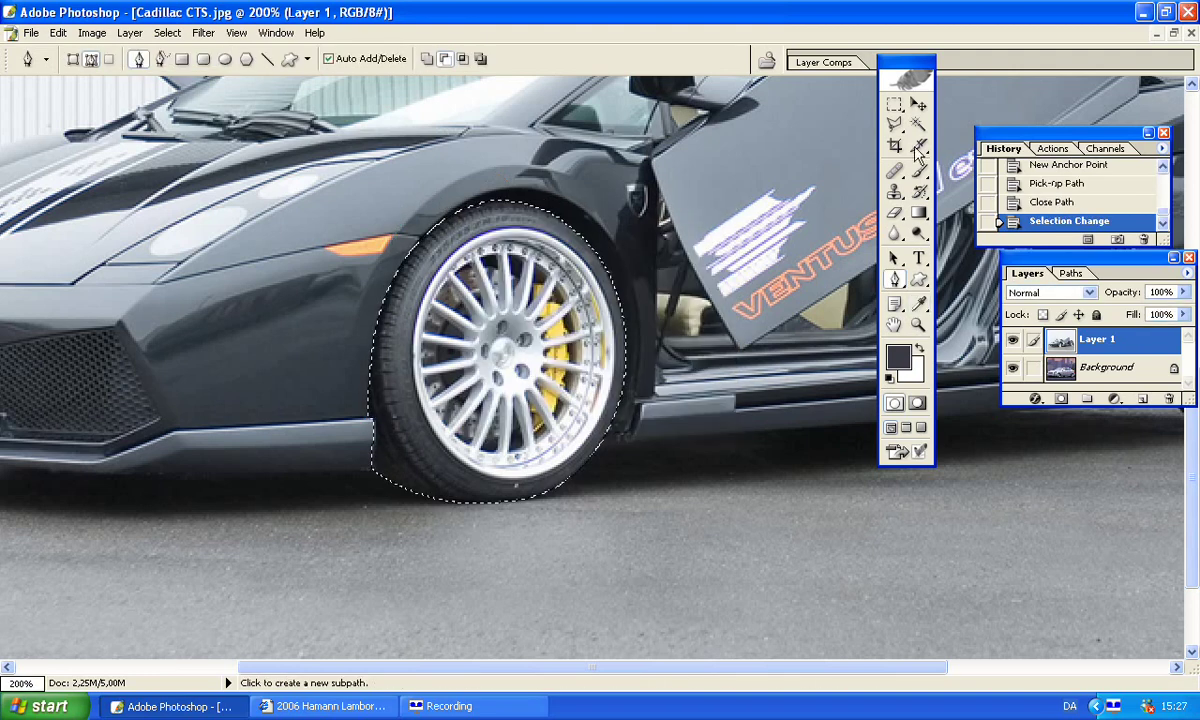
key("m")
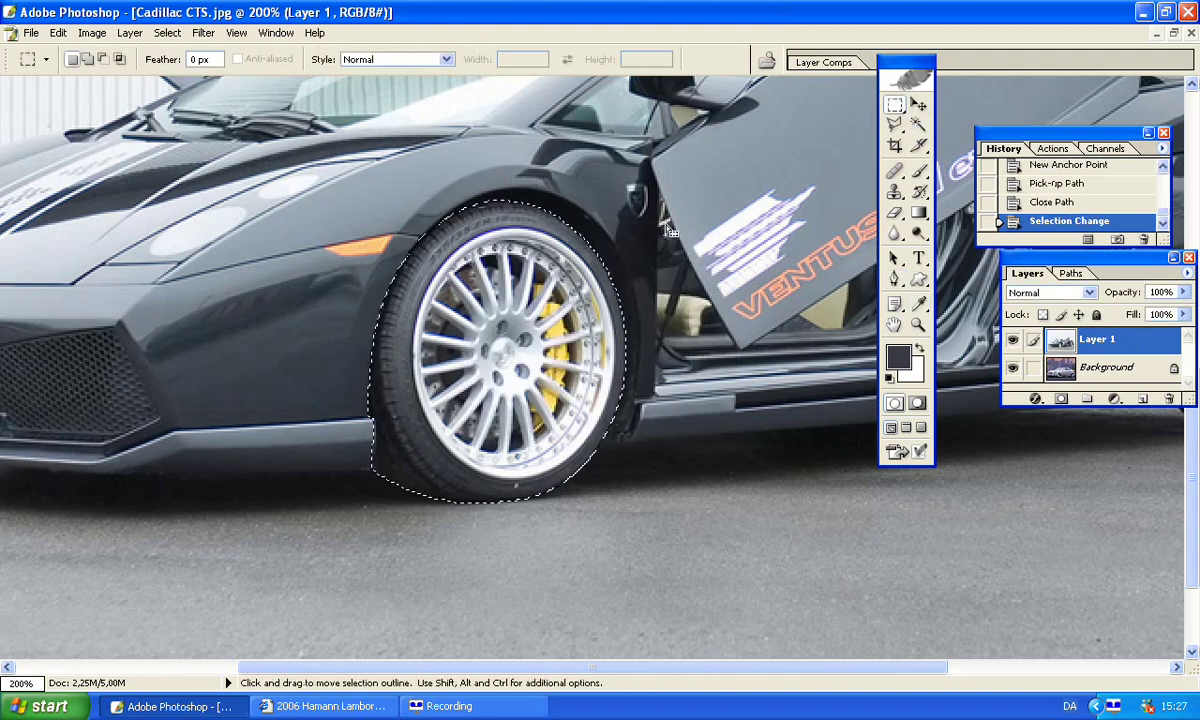
key("Delete")
key("ctrl+d")
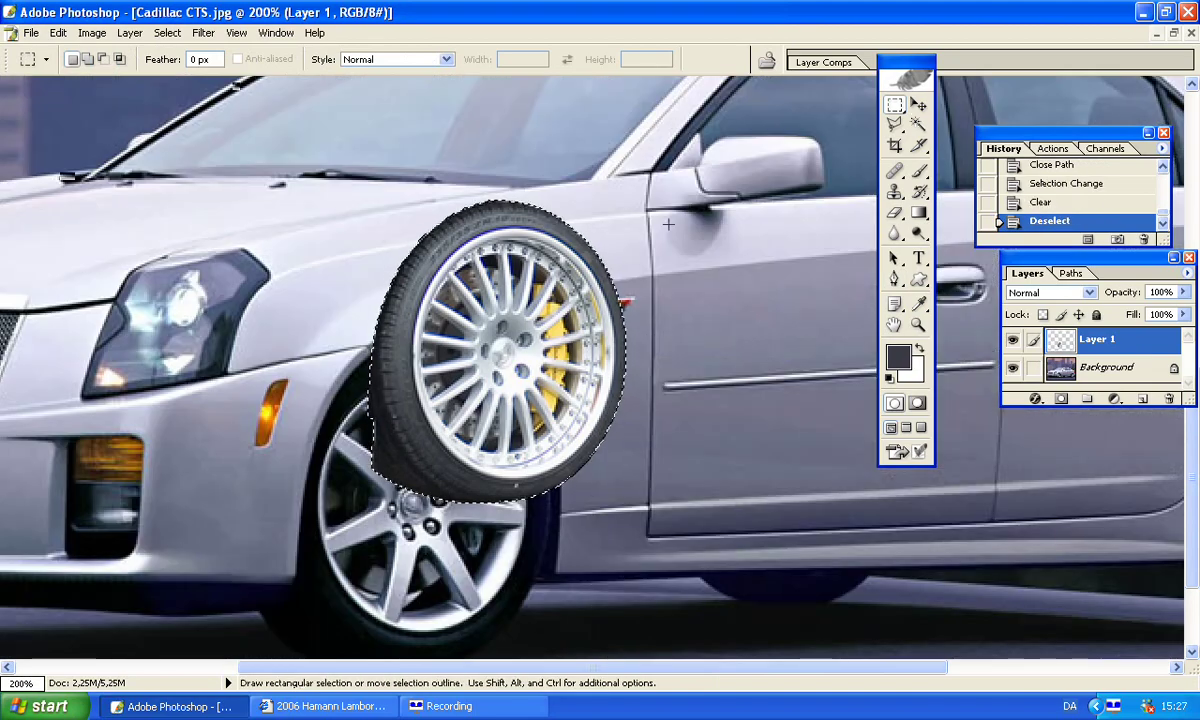
scroll(640, 226, "down", 1)
key("ctrl+minus")
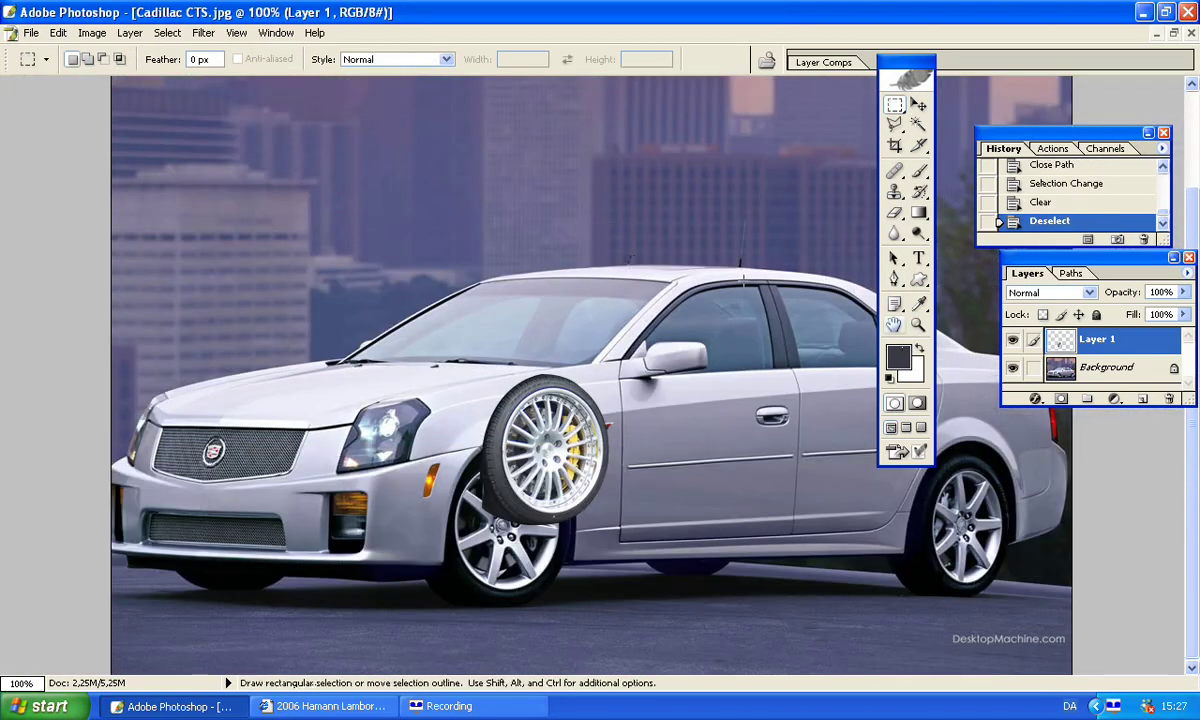
Step: Free Transform the Hamann wheel onto the Cadillac's front wheel and roughly enlarge it
right_click(545, 440)
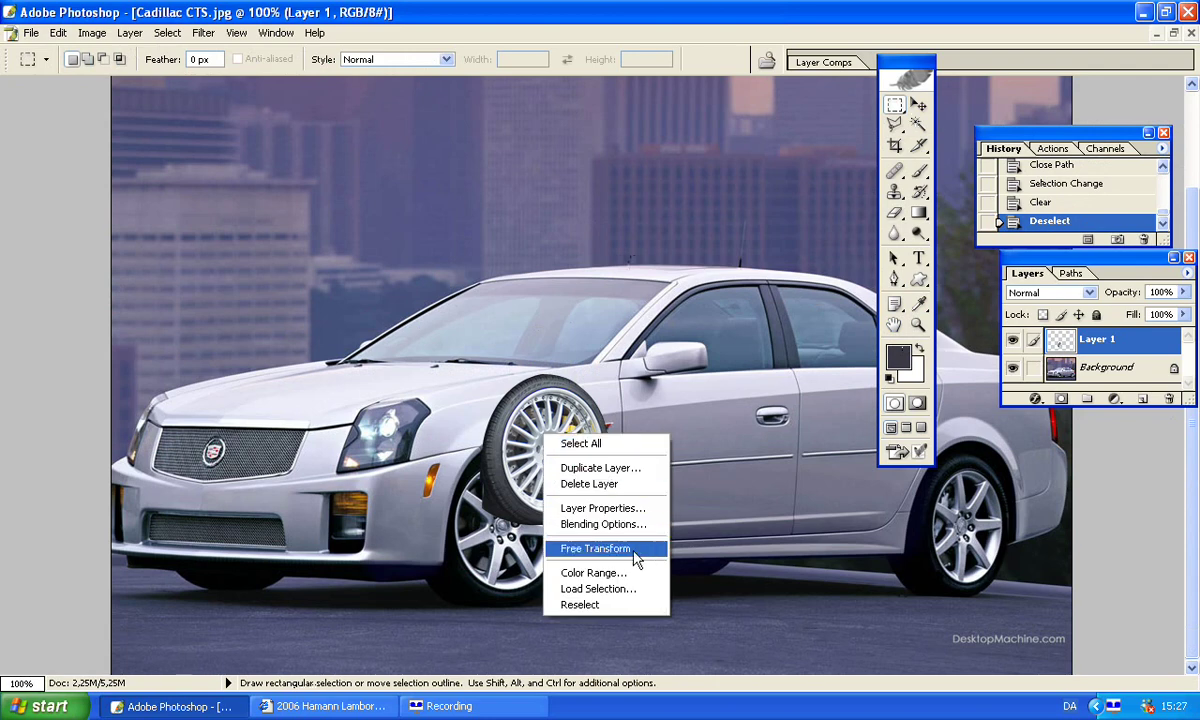
left_click(595, 546)
left_click_drag(558, 494, 529, 564)
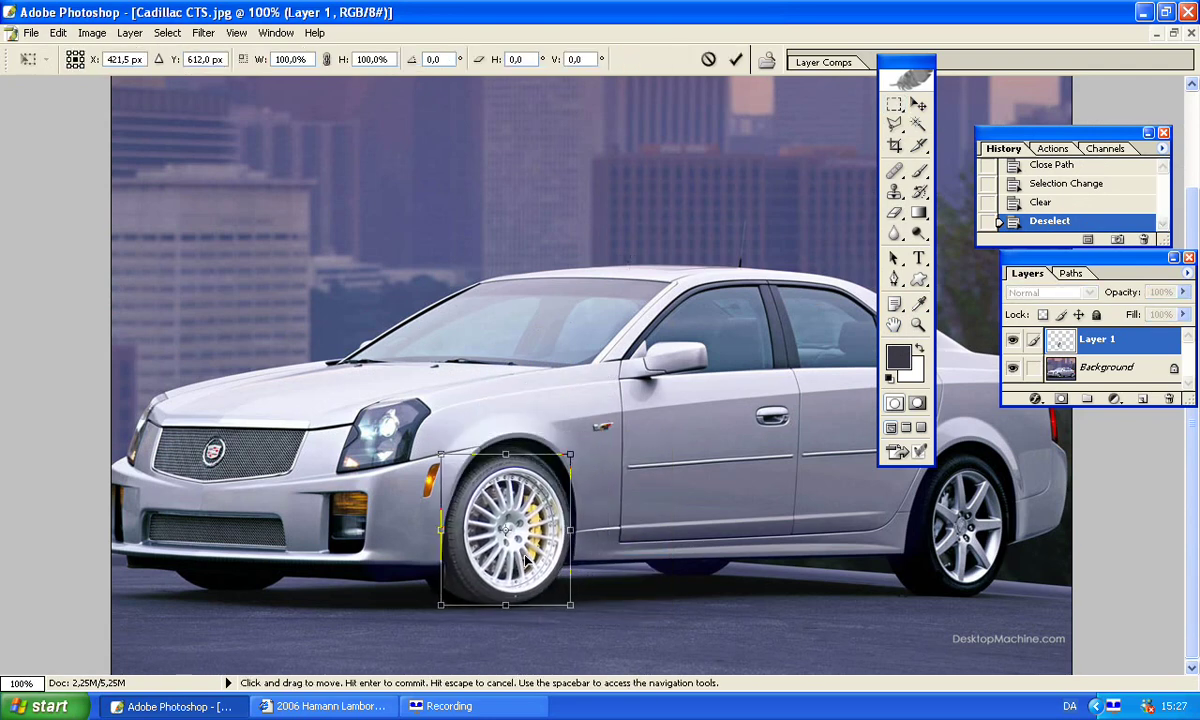
left_click_drag(571, 453, 579, 446)
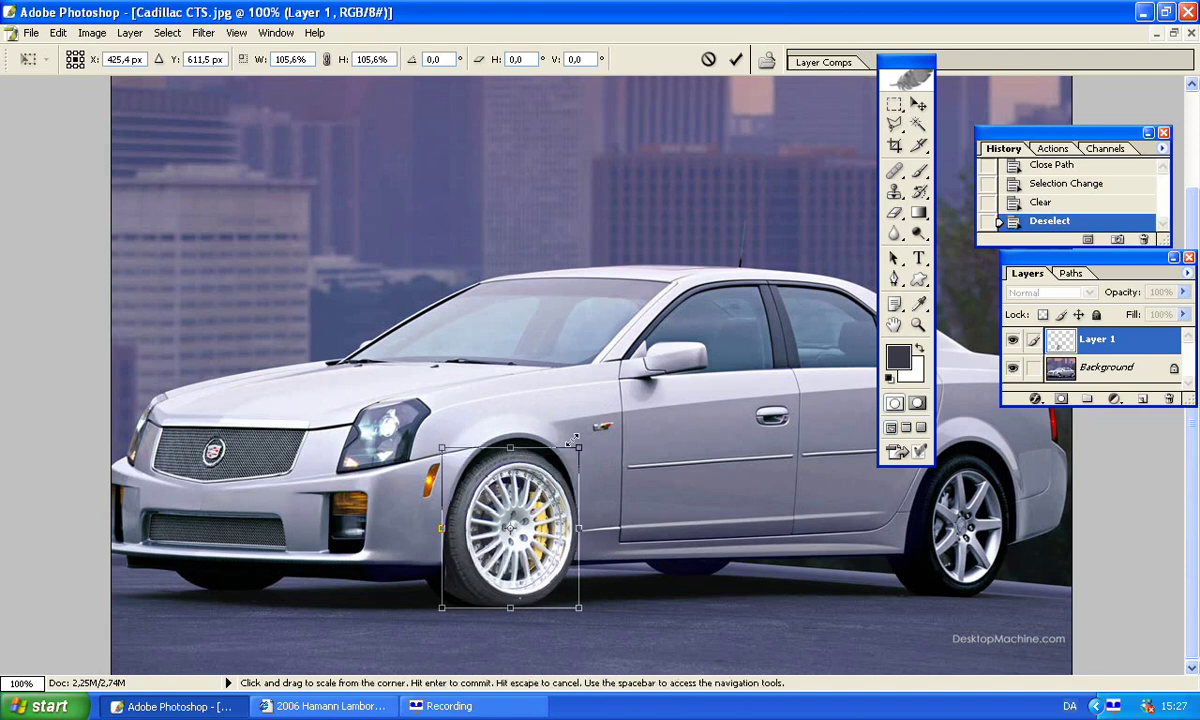
left_click_drag(441, 447, 438, 444)
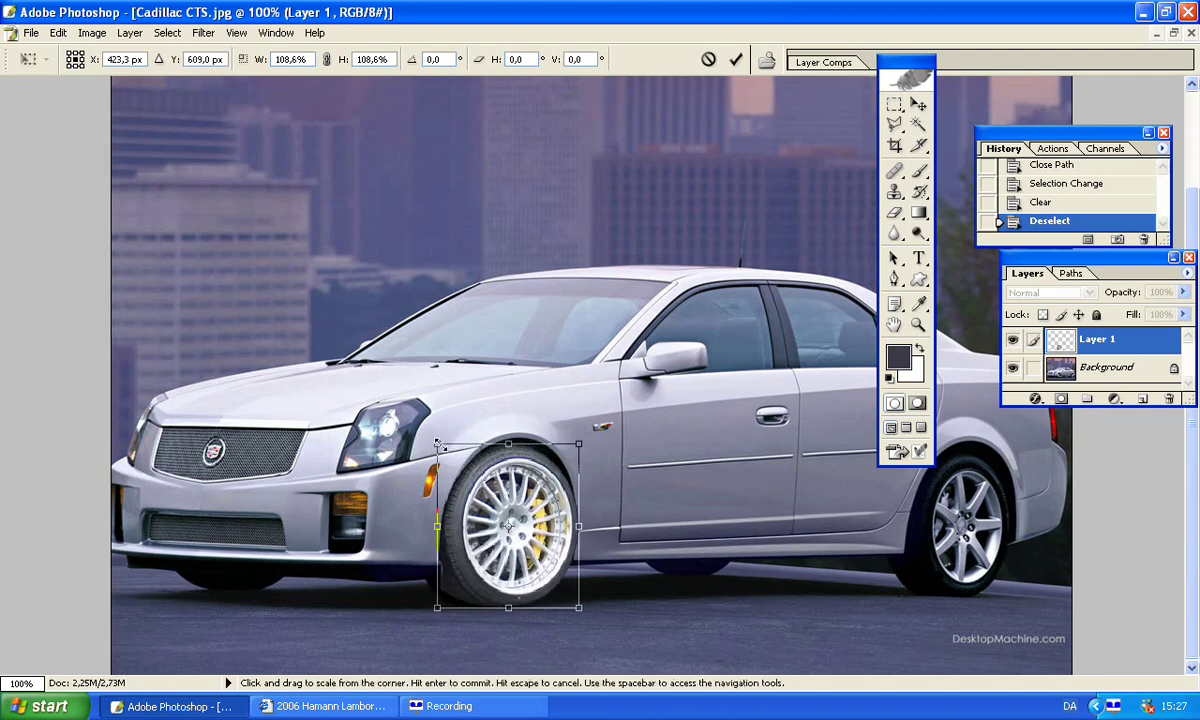
left_click_drag(467, 572, 464, 575)
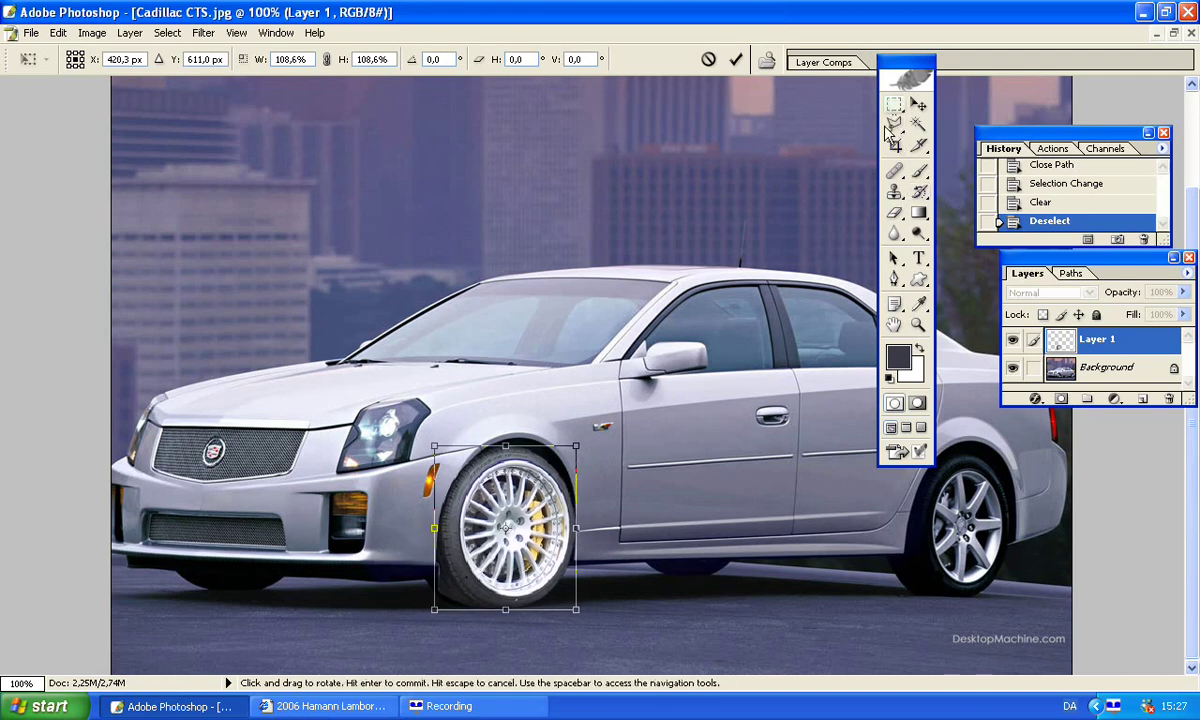
mouse_move(457, 525)
left_mouse_down()
mouse_move(478, 525)
mouse_move(460, 525)
left_mouse_up()
Step: Fine-tune the wheel to about 102.5% × 104.4% in the arch and apply the transform
left_click_drag(583, 447, 573, 455)
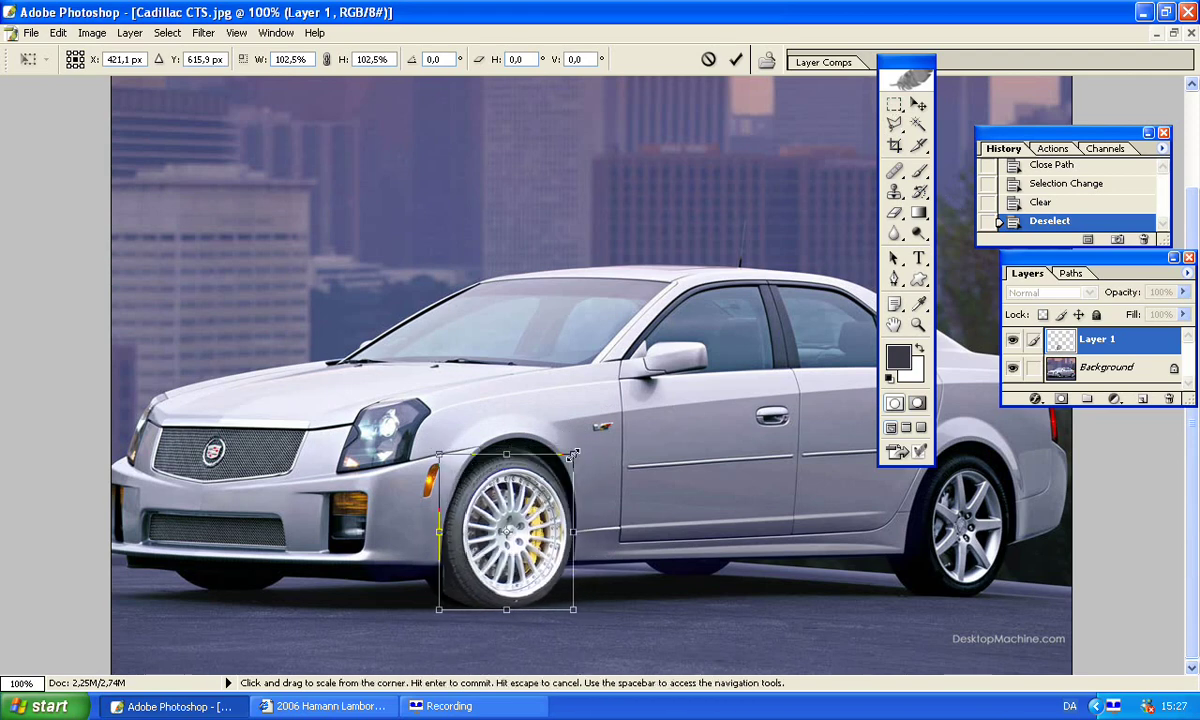
left_click_drag(505, 530, 507, 524)
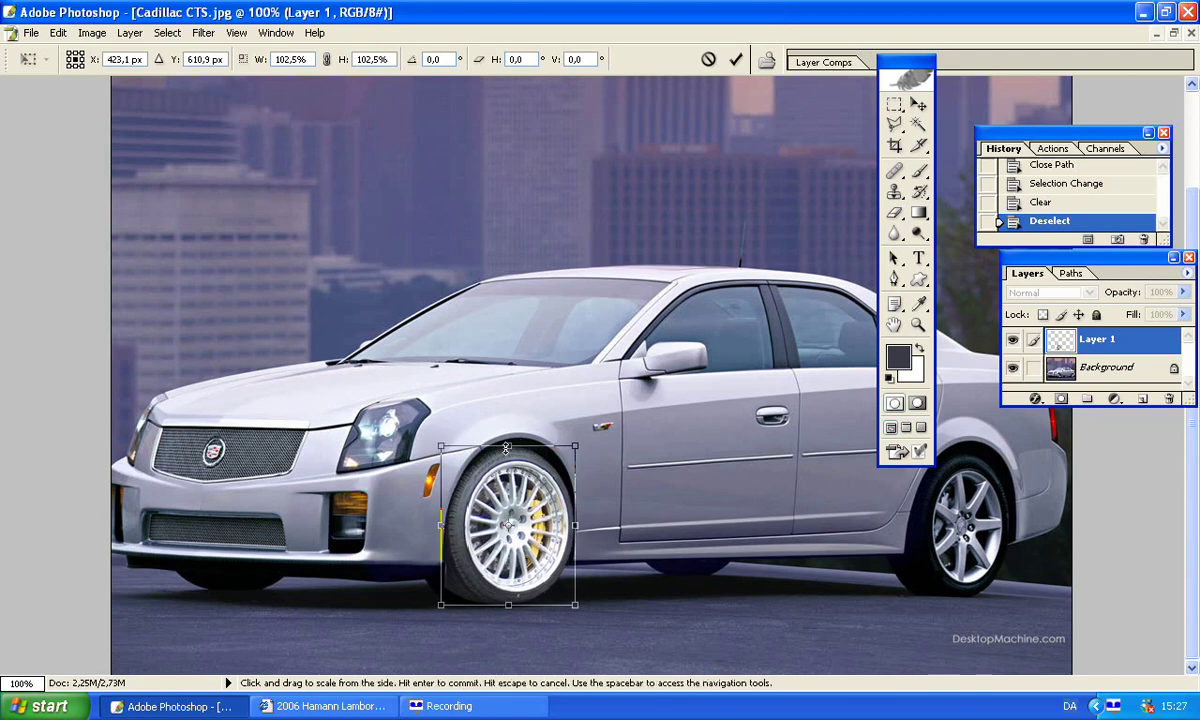
left_click_drag(507, 447, 508, 445)
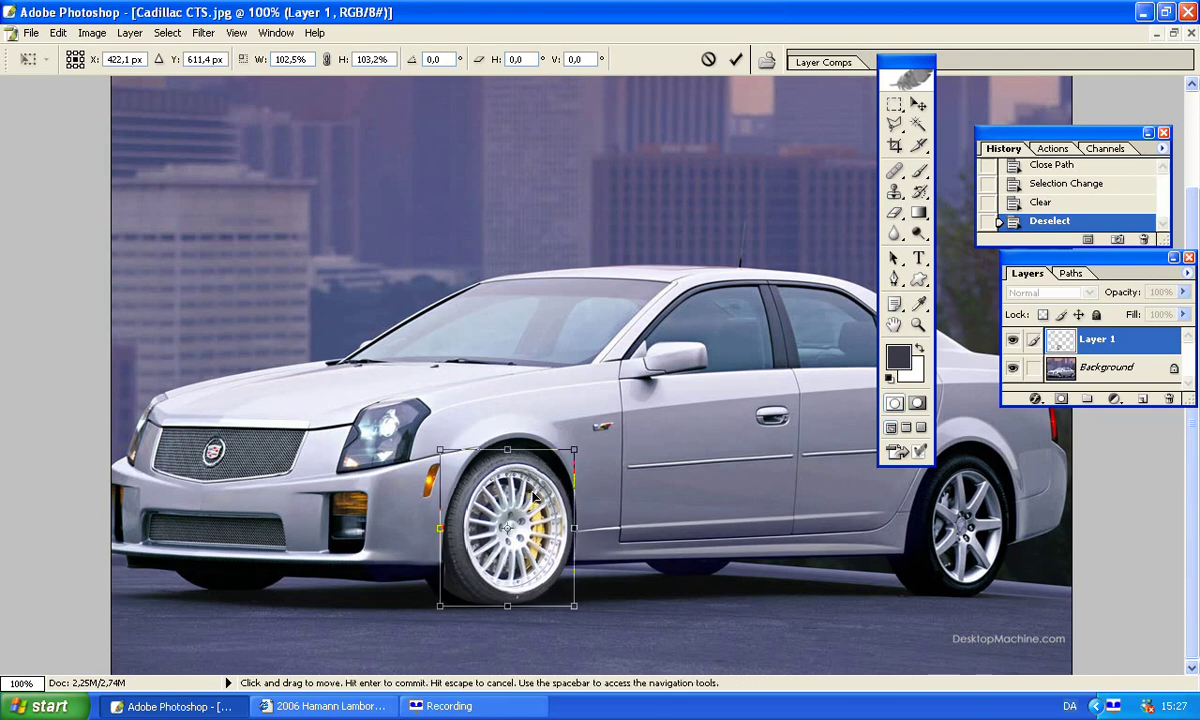
key("Down")
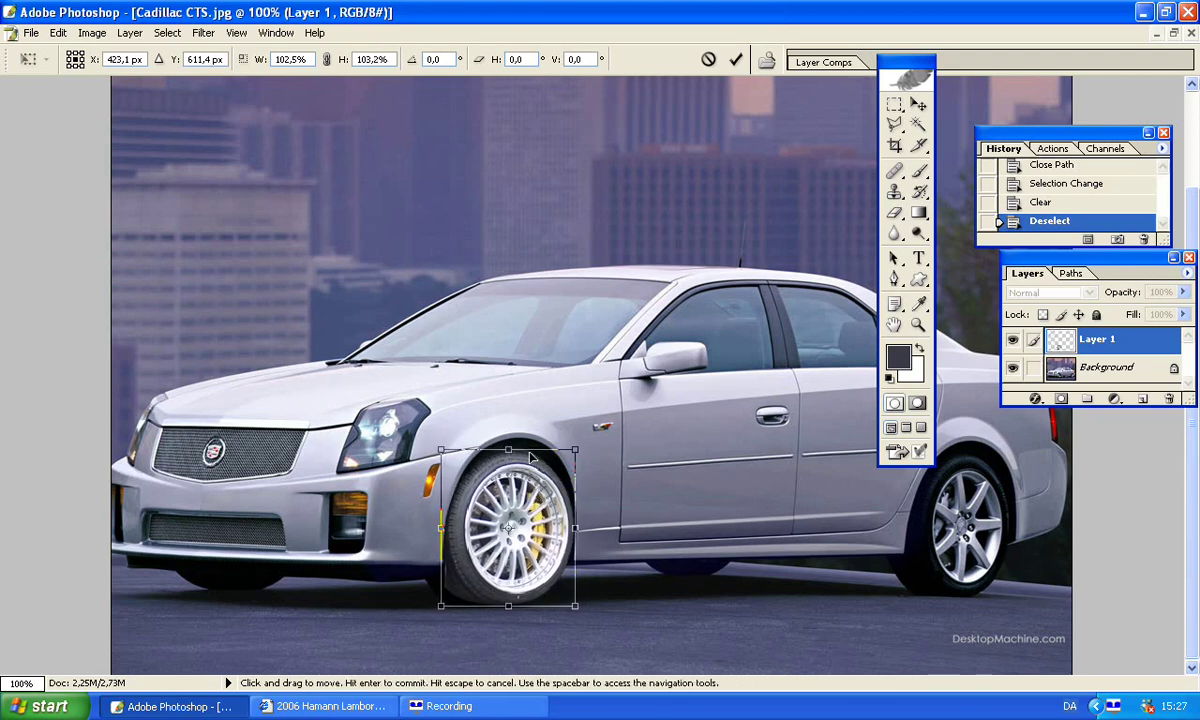
left_click_drag(508, 450, 508, 447)
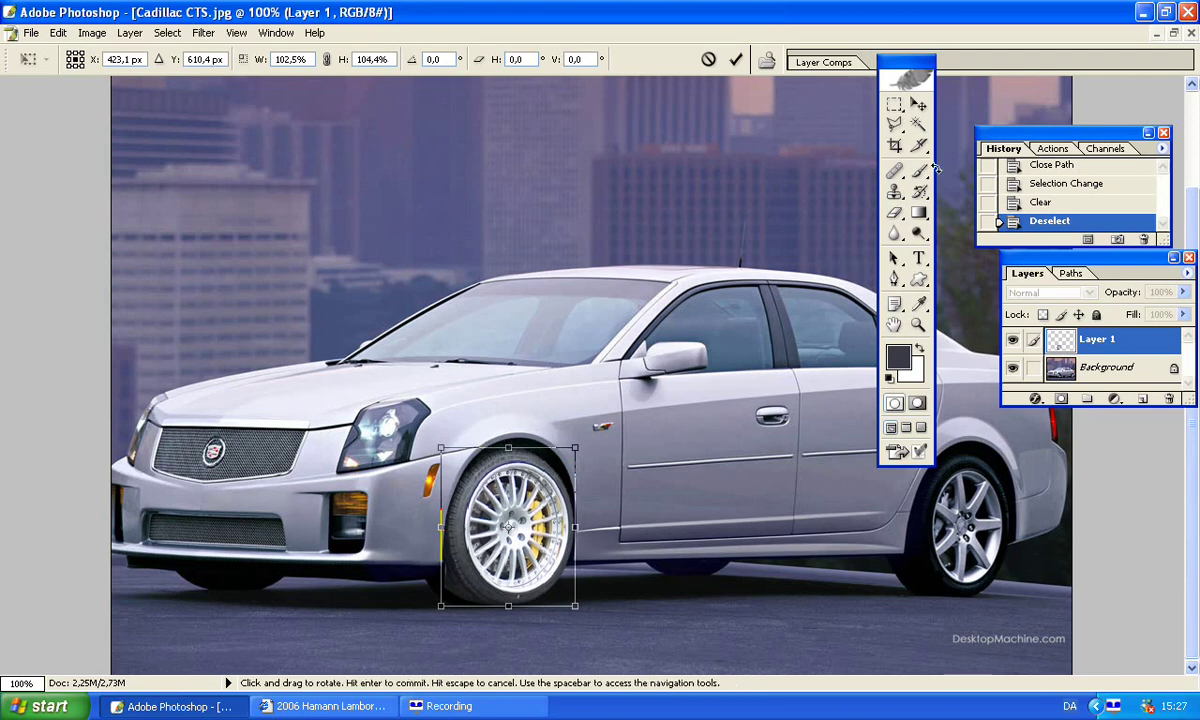
left_click(894, 104)
left_click(470, 272)
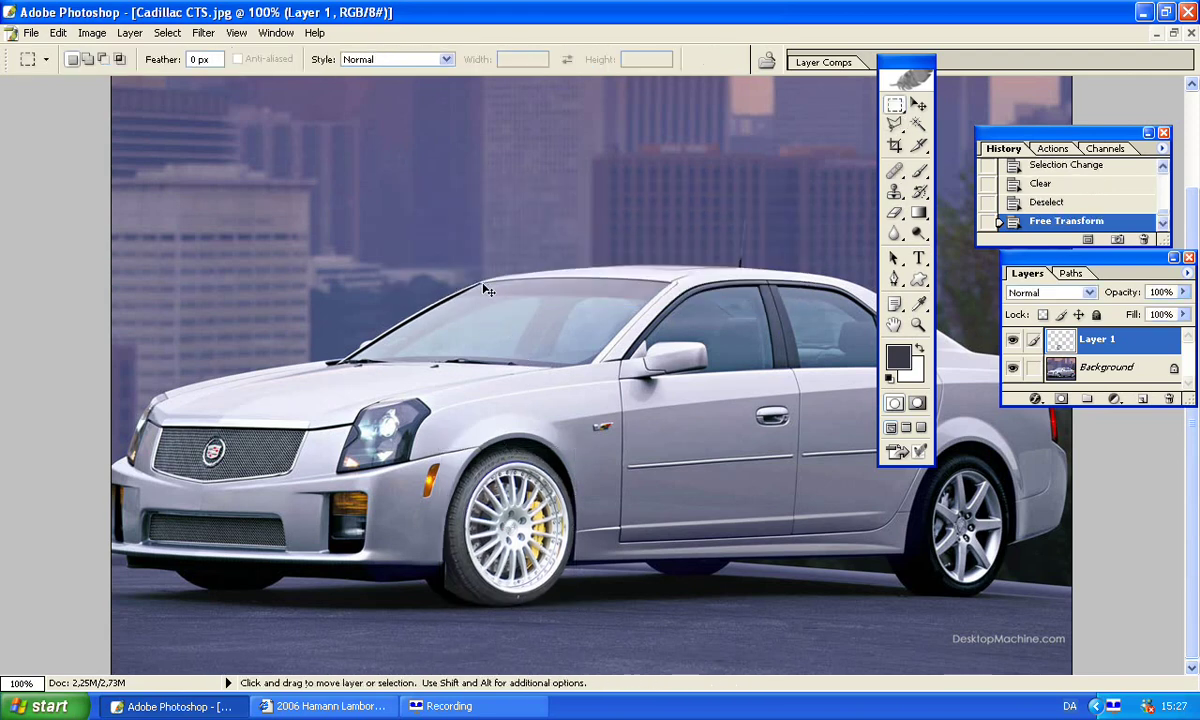
Step: Zoom in and lower Layer 1 opacity to about 67%
key("ctrl+plus")
scroll(527, 387, "down", 3)
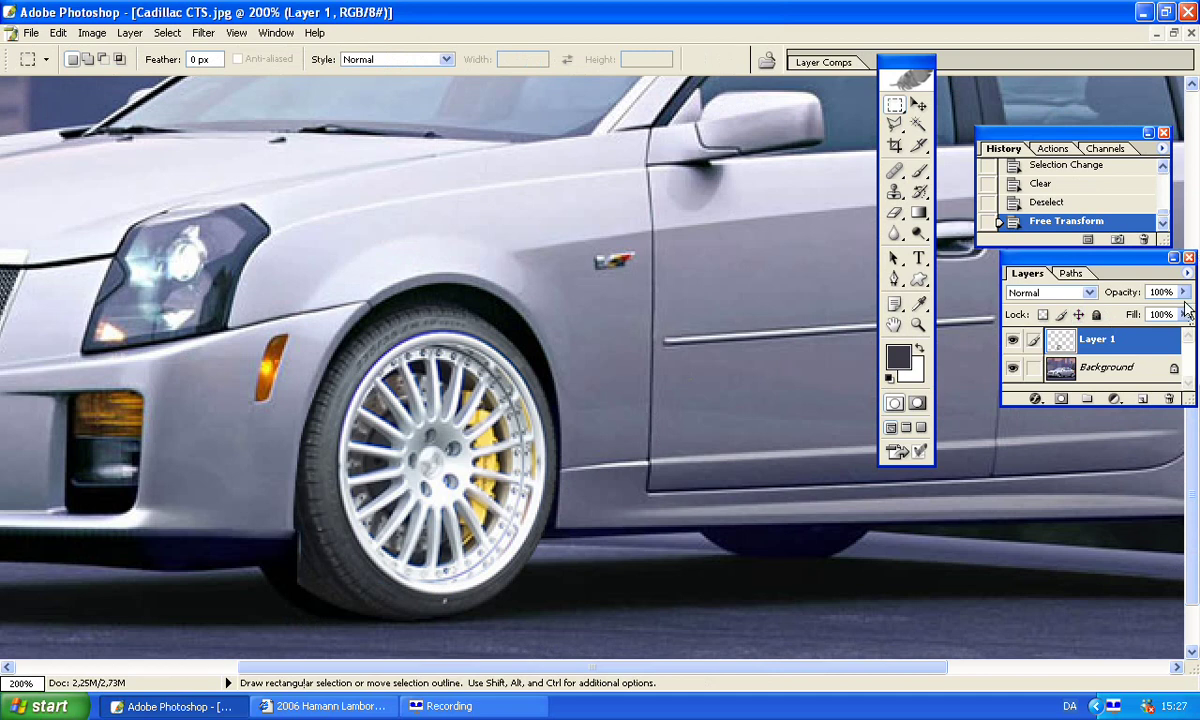
left_click_drag(1183, 292, 1155, 314)
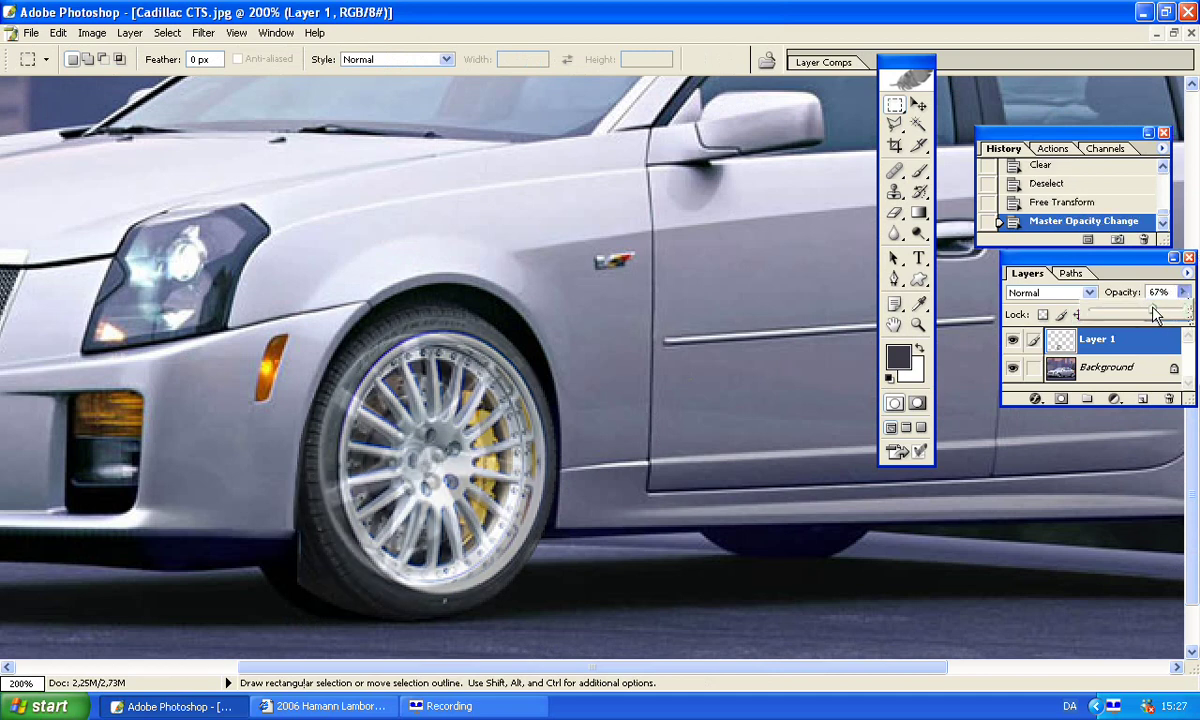
Step: Draw a closed pen path around the wheel excess overlapping the front bumper
left_click(894, 279)
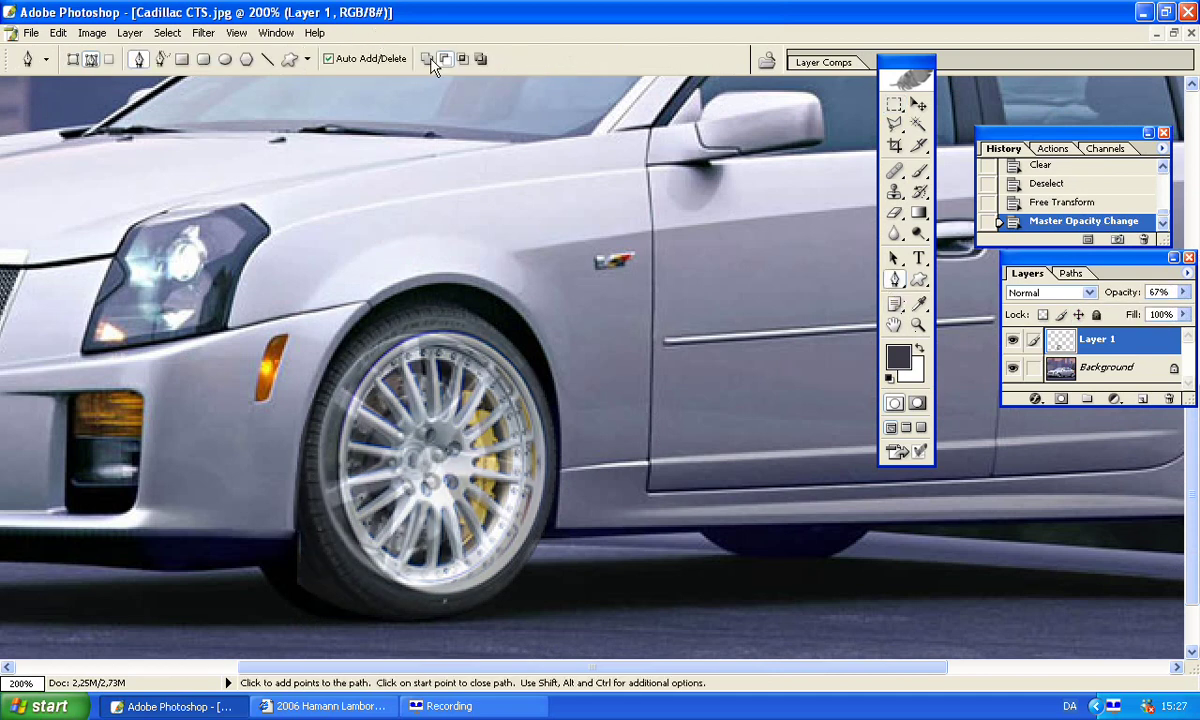
left_click(351, 329)
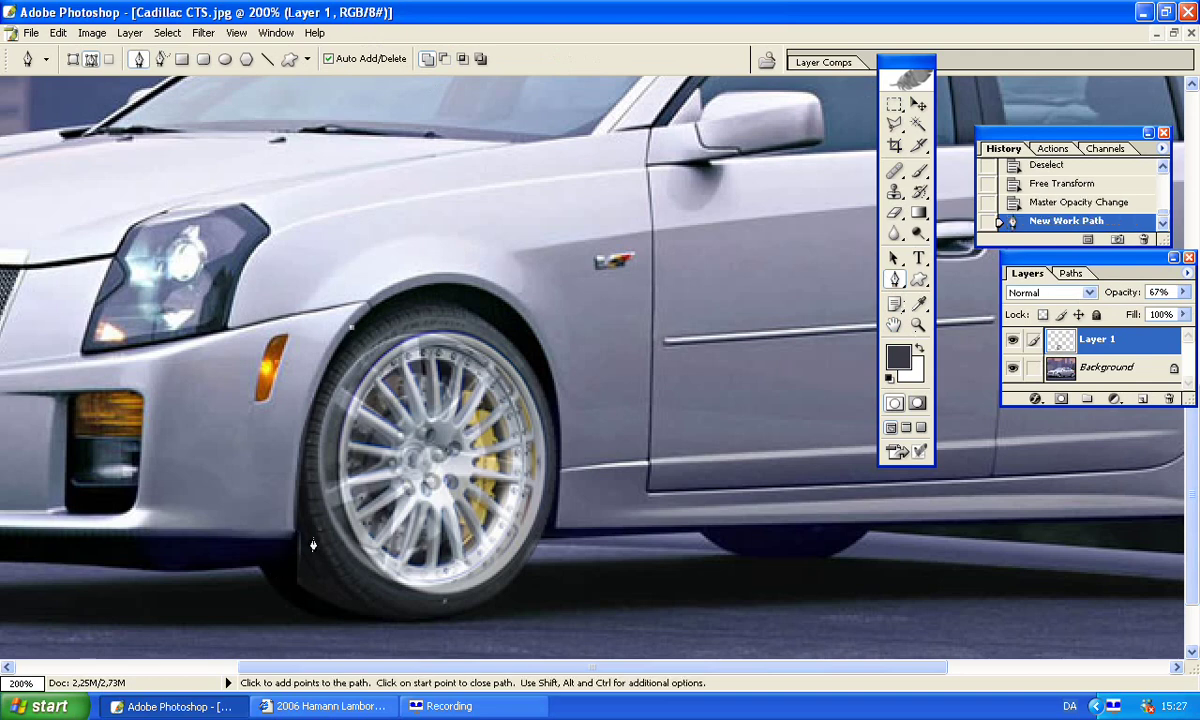
mouse_move(294, 537)
left_mouse_down()
mouse_move(283, 590)
mouse_move(293, 580)
left_mouse_up()
scroll(280, 586, "down", 2)
left_click(294, 433)
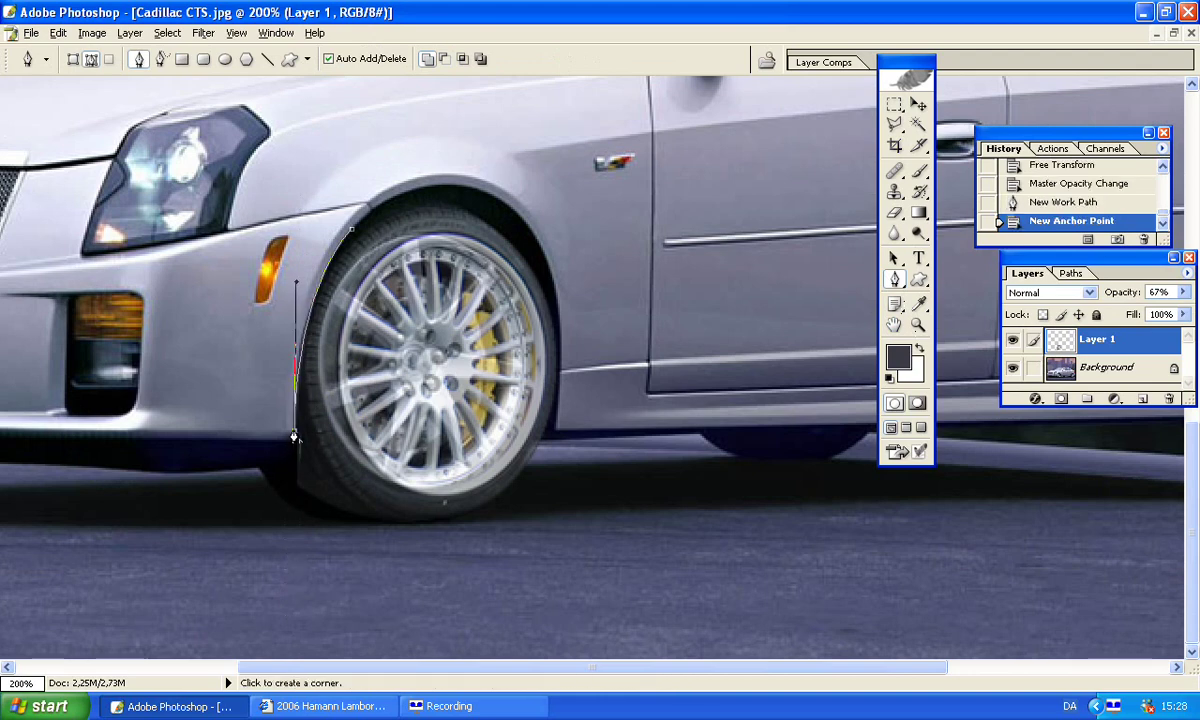
left_click(244, 440)
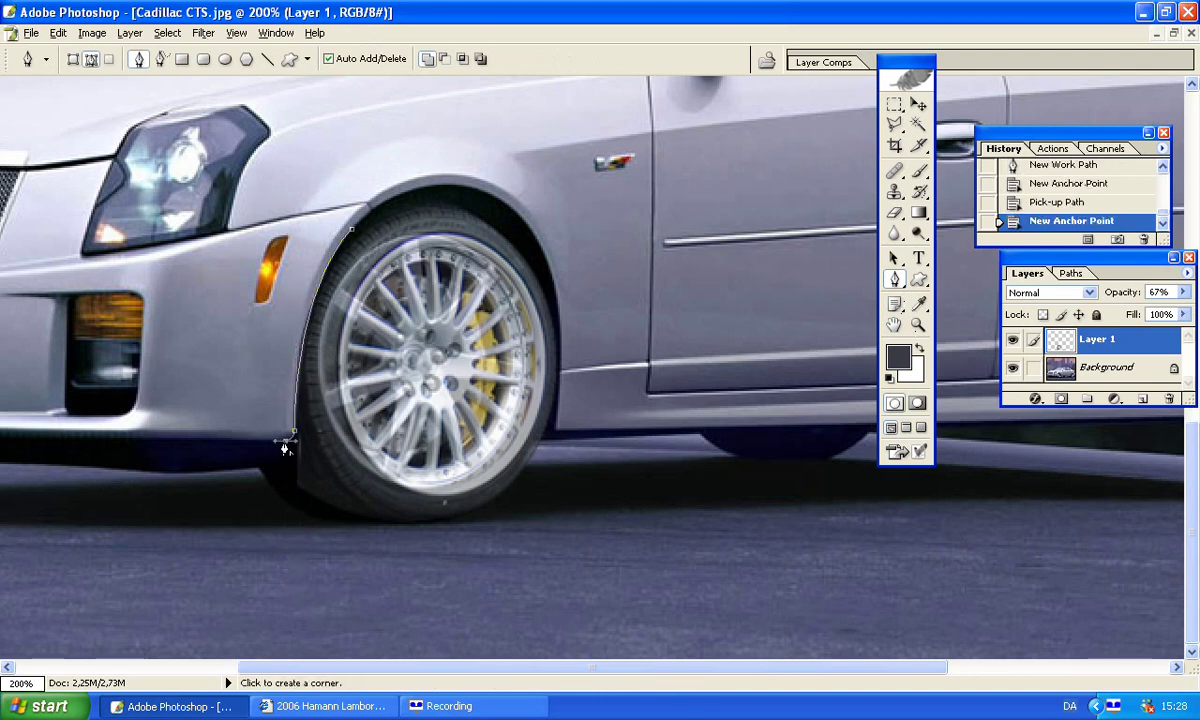
left_click(200, 330)
left_click(241, 137)
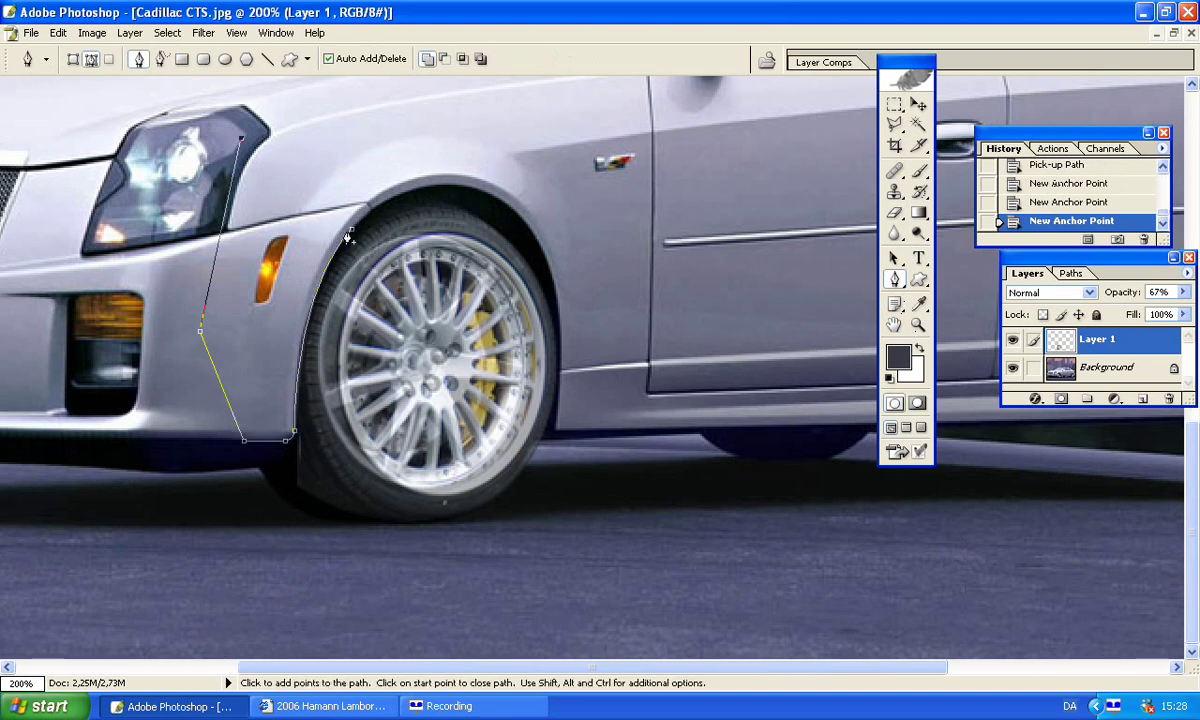
left_click(351, 229)
Step: Delete the excess inside that path, deselect, and restore Layer 1 opacity to 100%
right_click(292, 196)
left_click(340, 345)
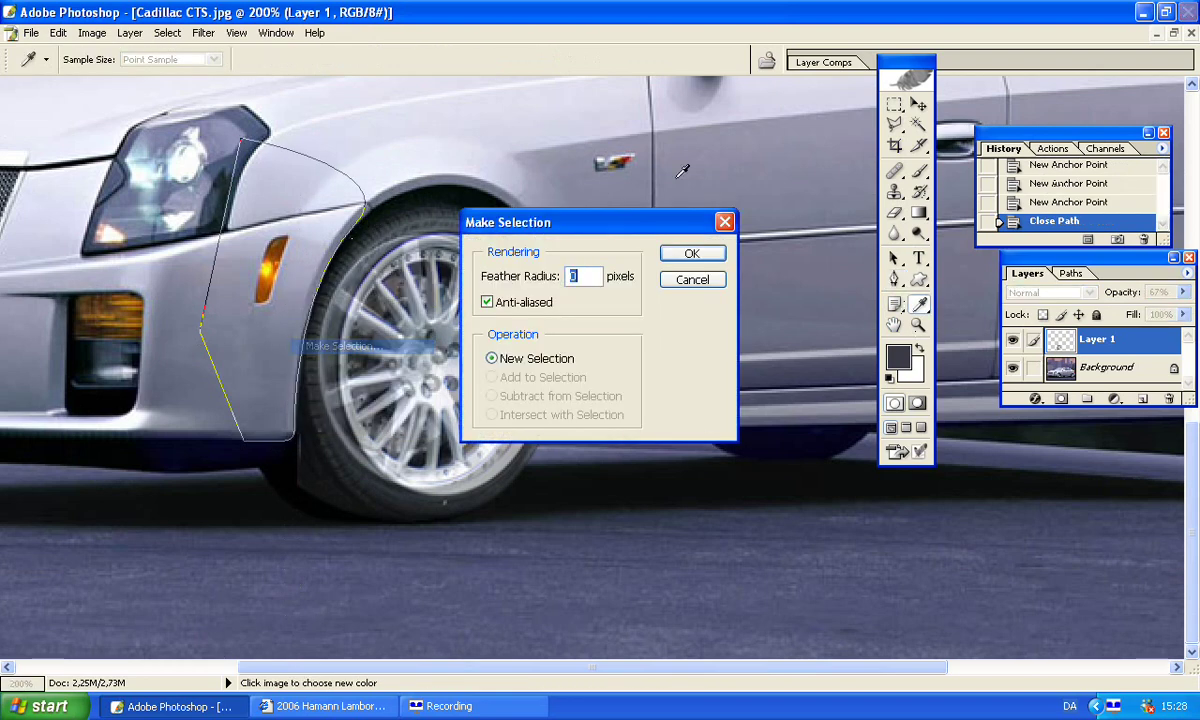
left_click(692, 253)
key("Delete")
left_click(893, 104)
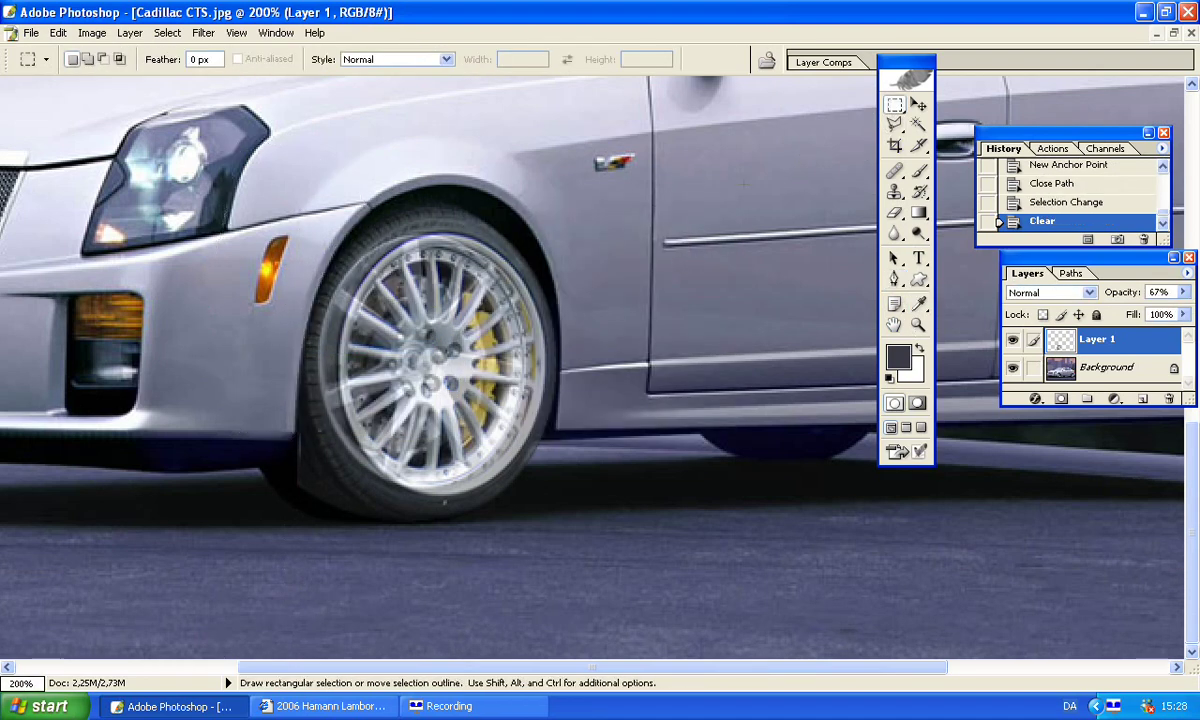
key("ctrl+d")
left_click(1183, 291)
left_click_drag(1197, 315, 1190, 313)
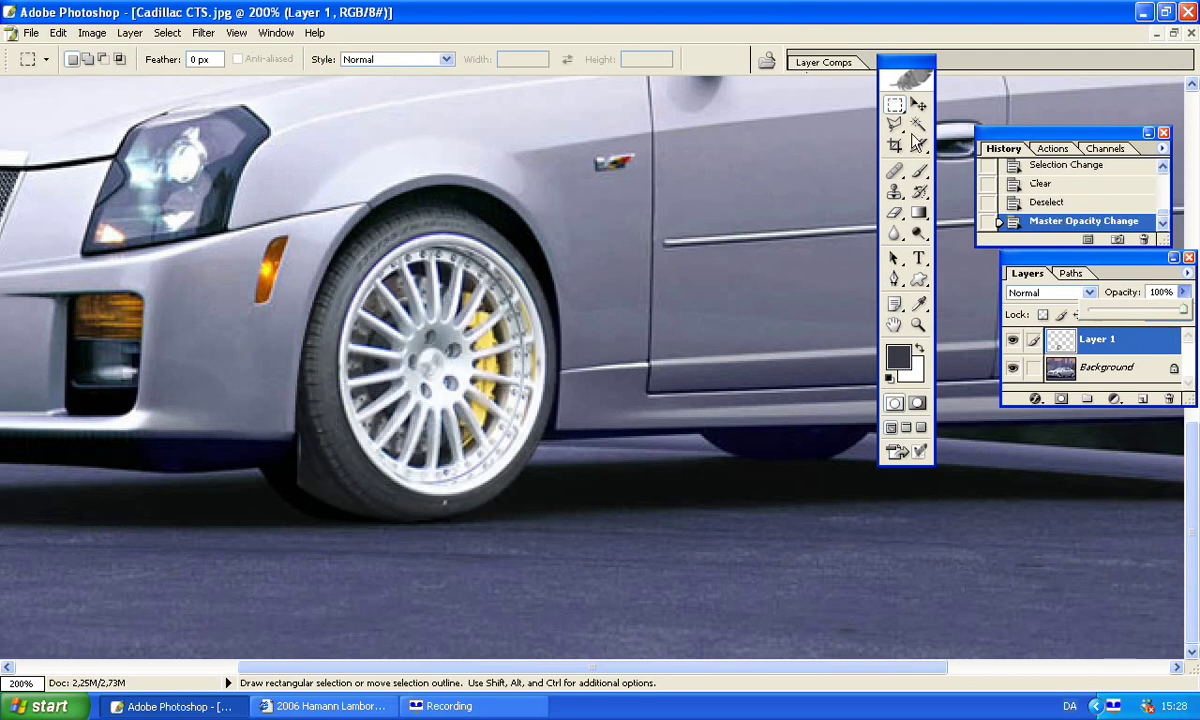
Step: Darken the new tyre's lower and upper-right edges with the Burn tool
scroll(860, 260, "up", 1)
left_click(918, 233)
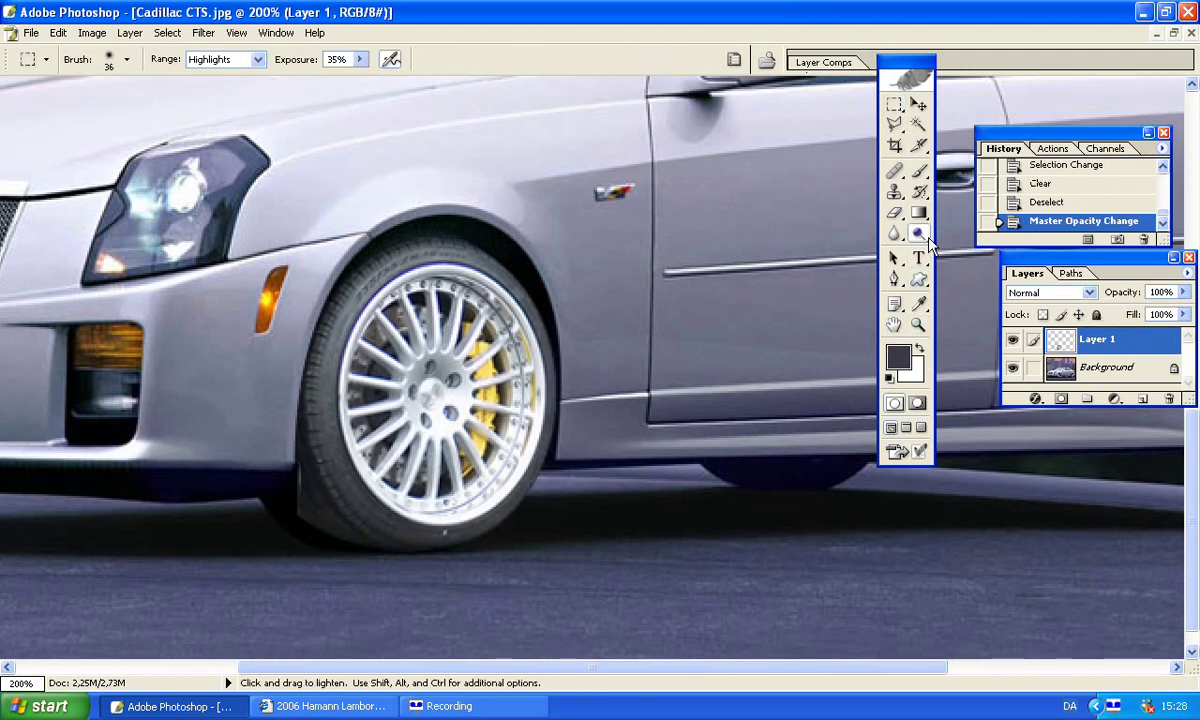
key("alt")
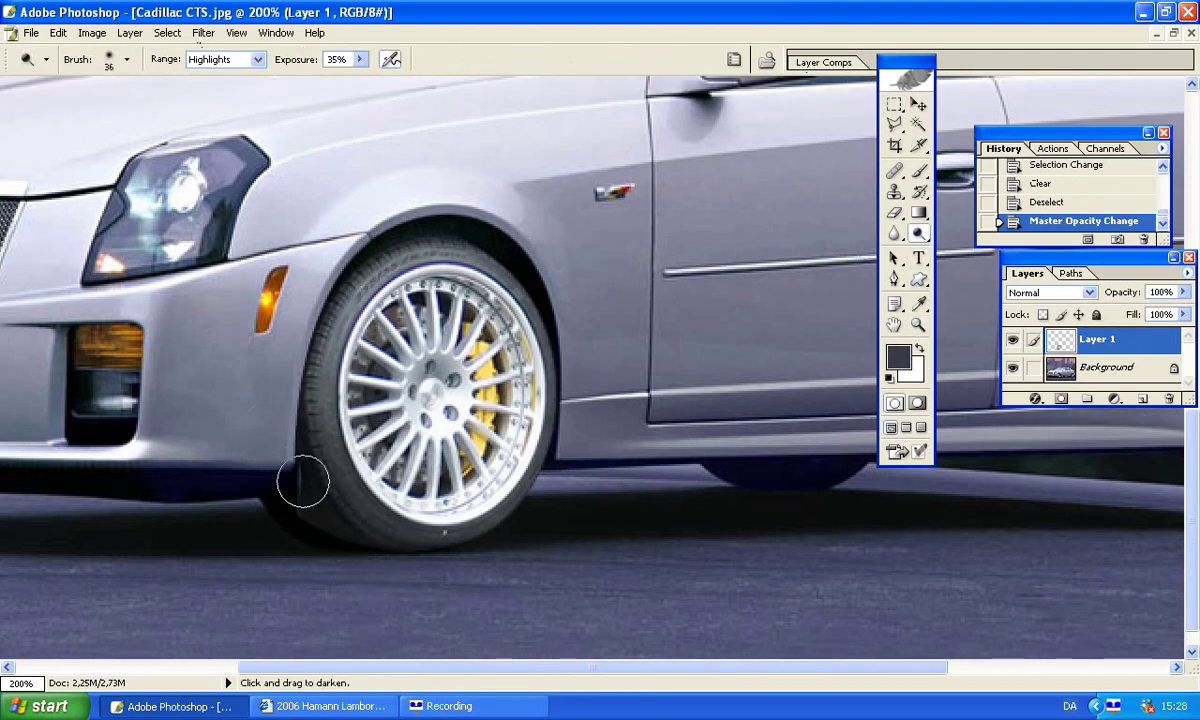
left_click_drag(303, 483, 284, 452)
left_click_drag(290, 460, 367, 511)
mouse_move(284, 460)
left_mouse_down()
mouse_move(339, 547)
mouse_move(385, 235)
left_mouse_up()
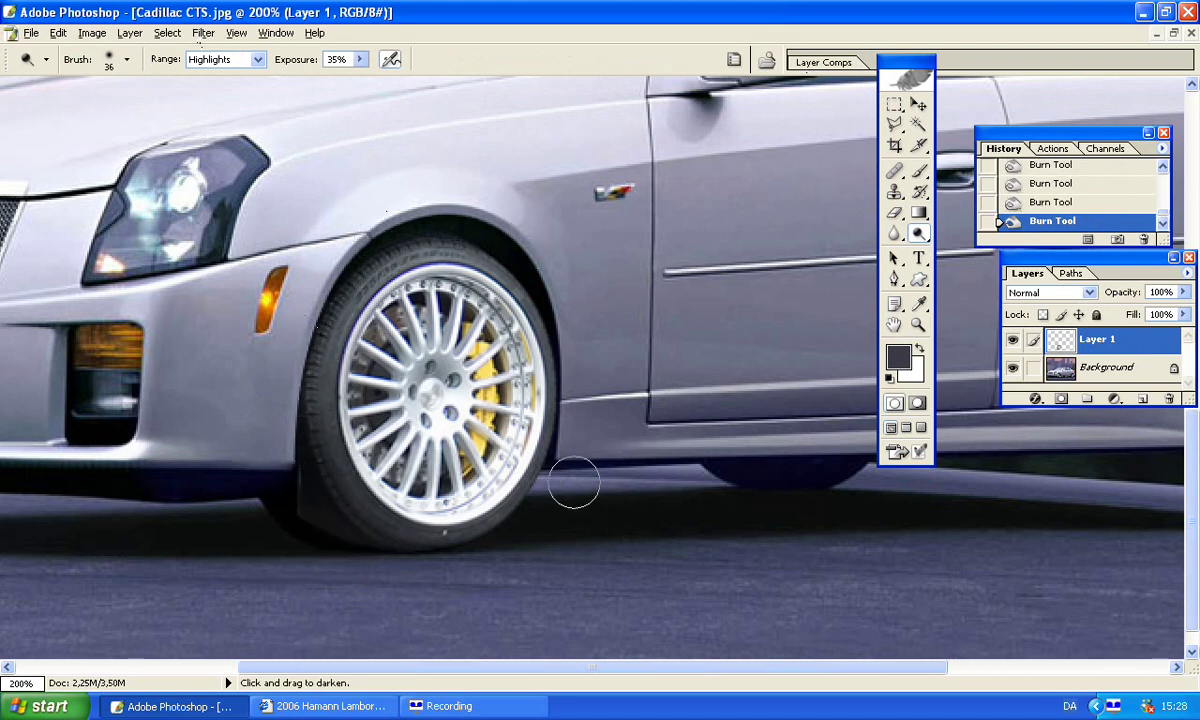
left_click_drag(560, 393, 428, 229)
mouse_move(570, 410)
left_mouse_down()
mouse_move(528, 490)
mouse_move(356, 525)
mouse_move(505, 425)
left_mouse_up()
key("ctrl+z")
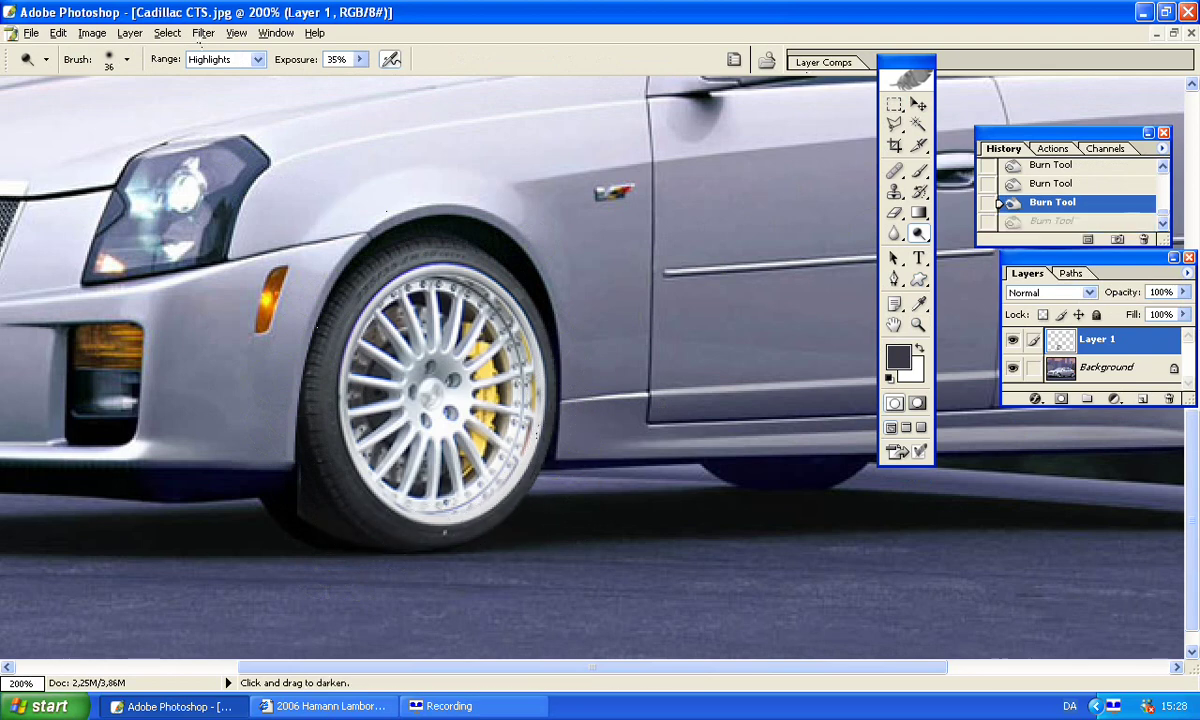
left_click_drag(269, 485, 428, 543)
Step: Erase the leftover shadow below the bumper beside the tyre with a 30 px Eraser
key("alt")
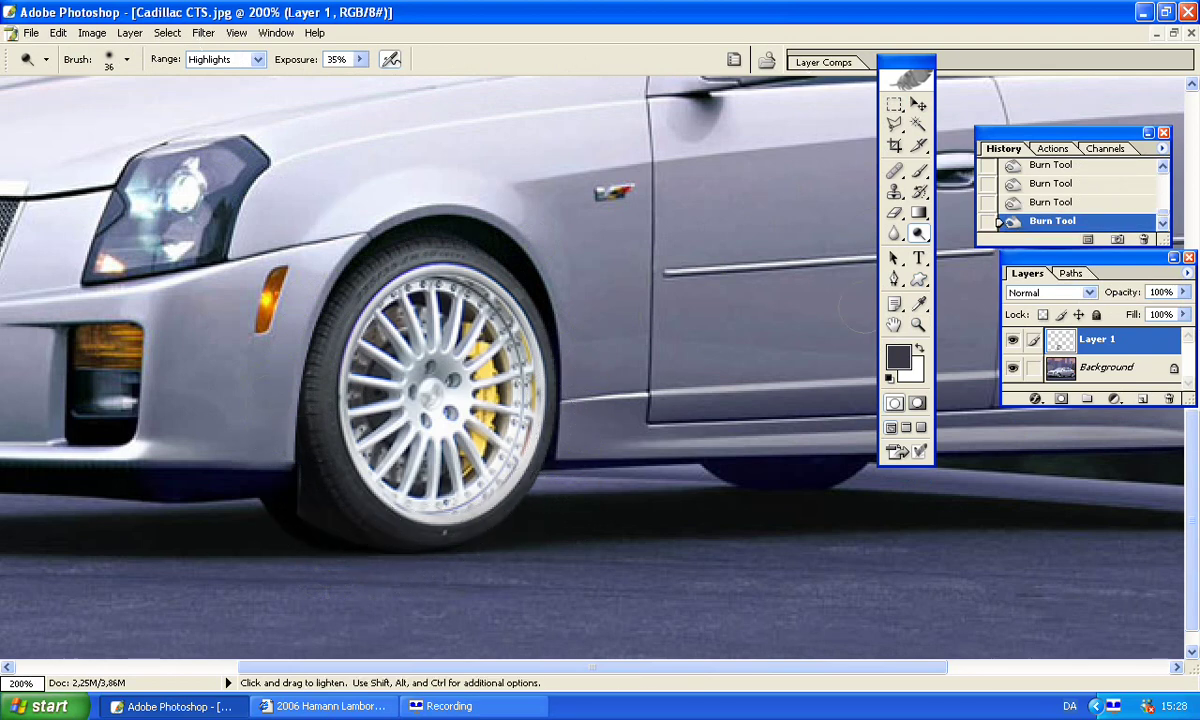
left_click(897, 214)
right_click(308, 428)
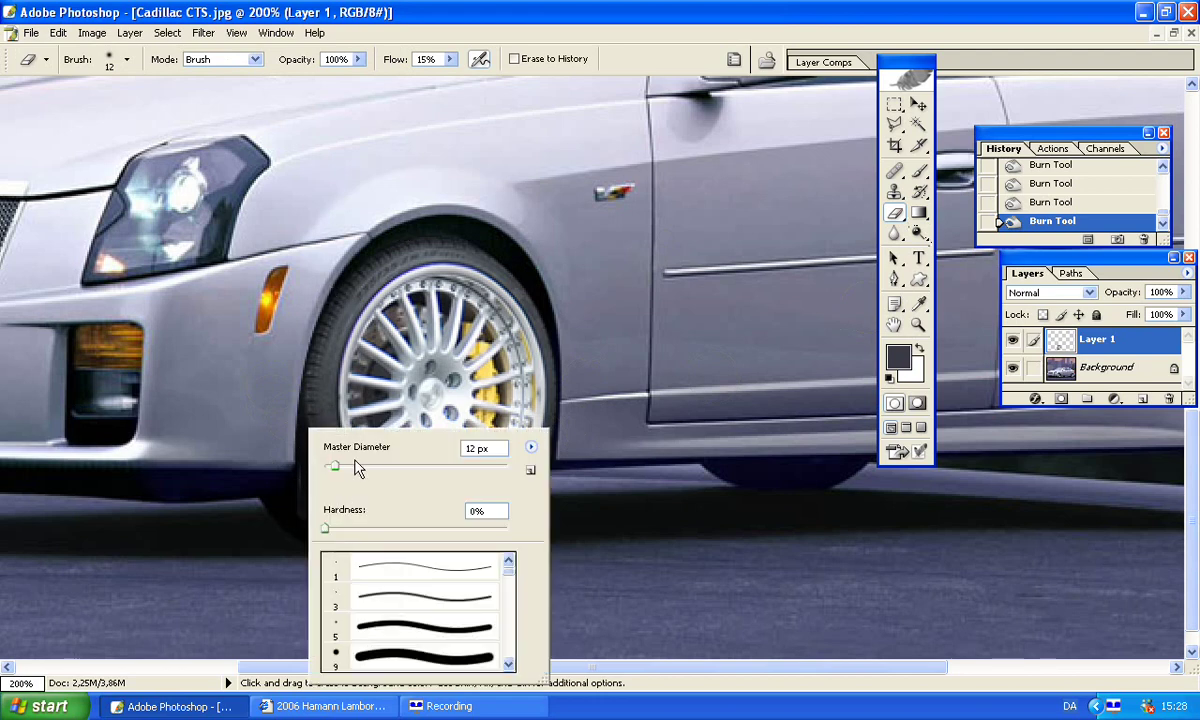
left_click_drag(276, 504, 308, 522)
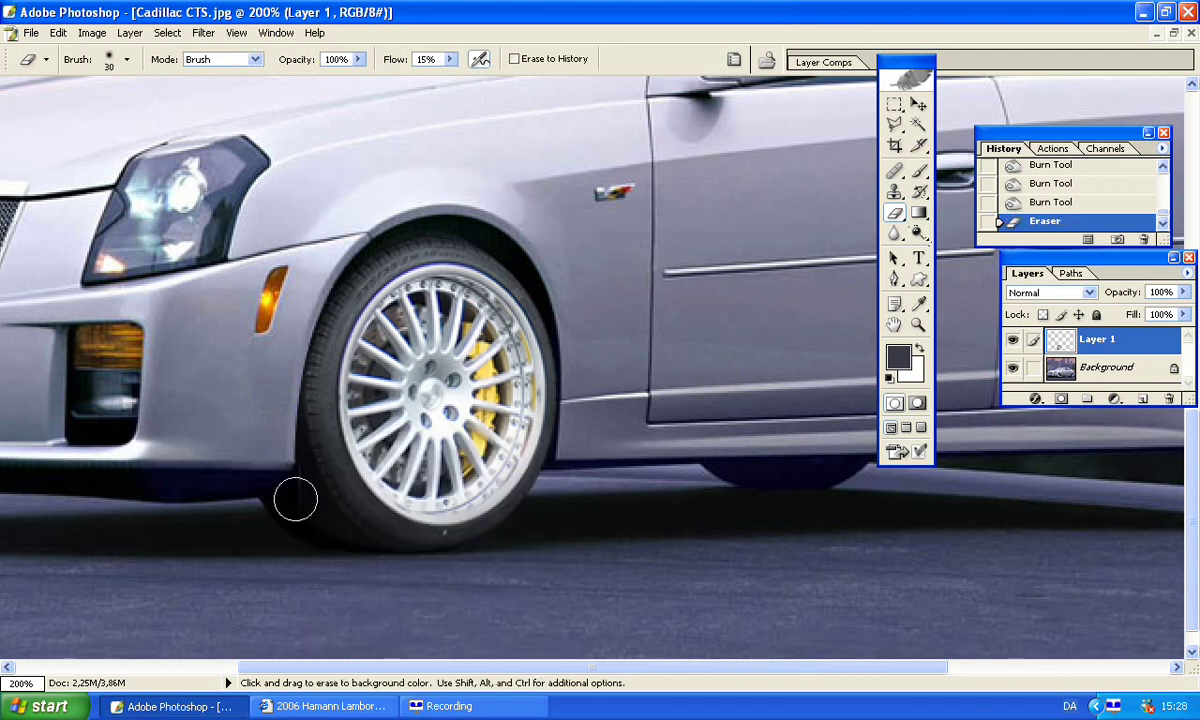
left_click_drag(278, 455, 309, 518)
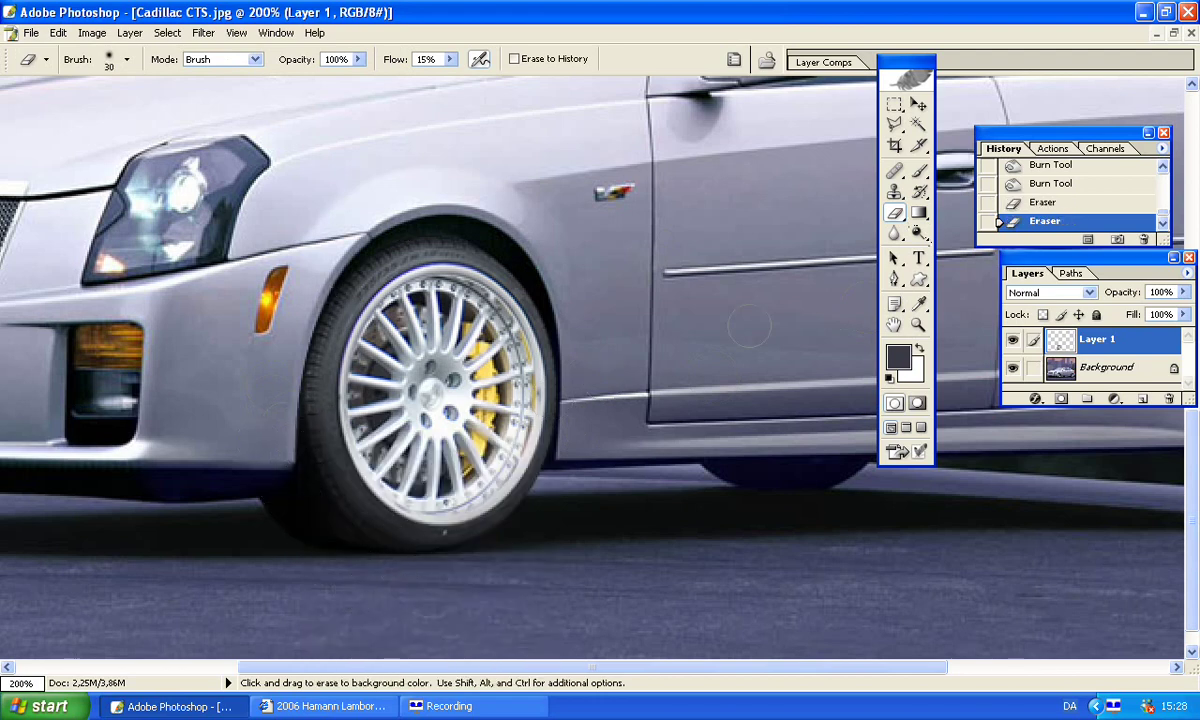
left_click(92, 33)
mouse_move(119, 77)
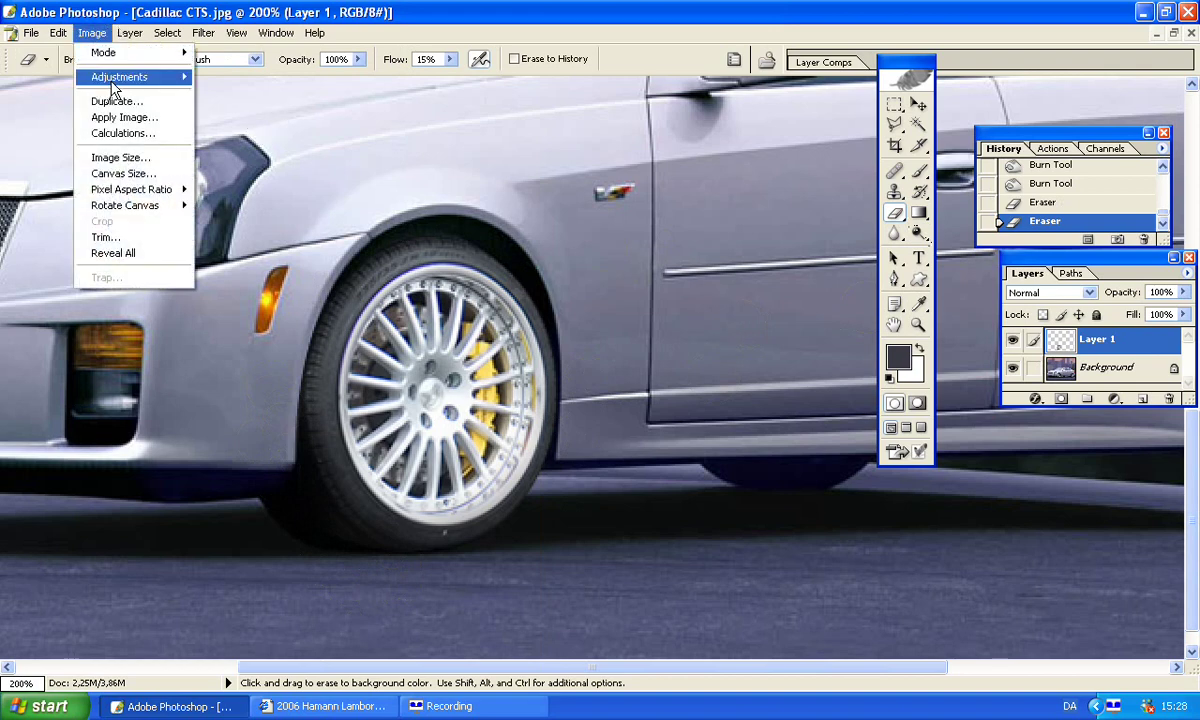
Step: Lower the wheel layer's brightness slightly with Brightness/Contrast
left_click(255, 172)
left_click_drag(649, 256, 638, 256)
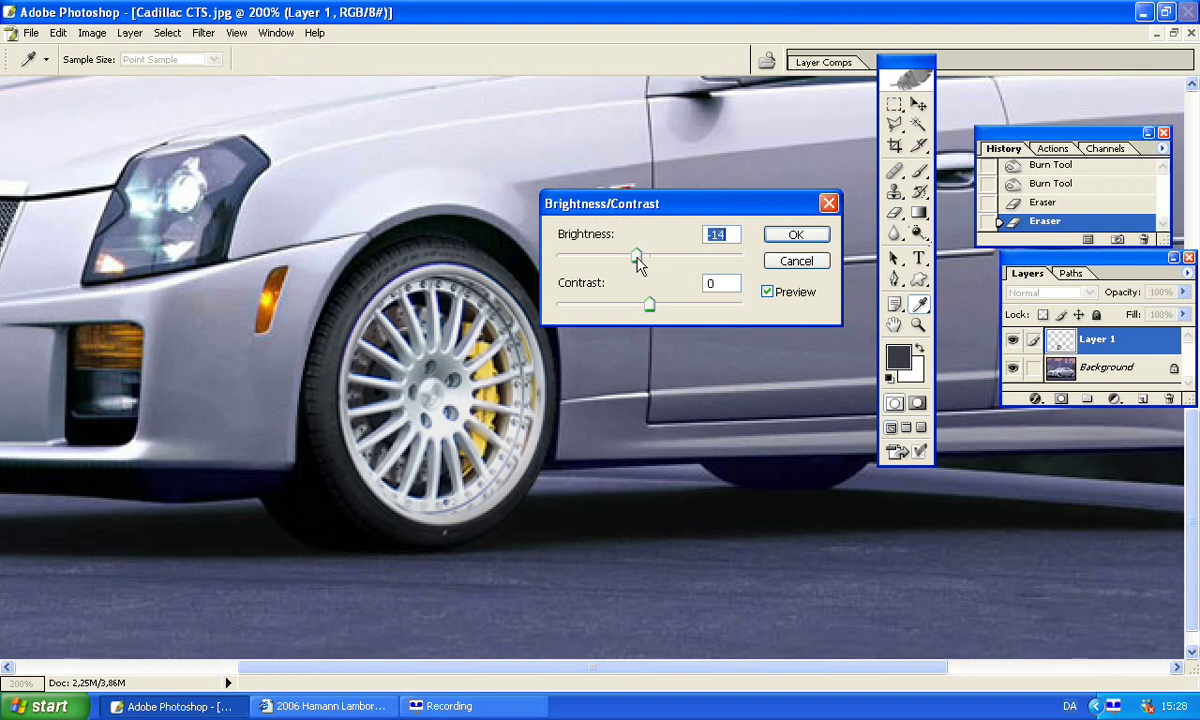
left_click(818, 240)
key("ctrl+alt+0")
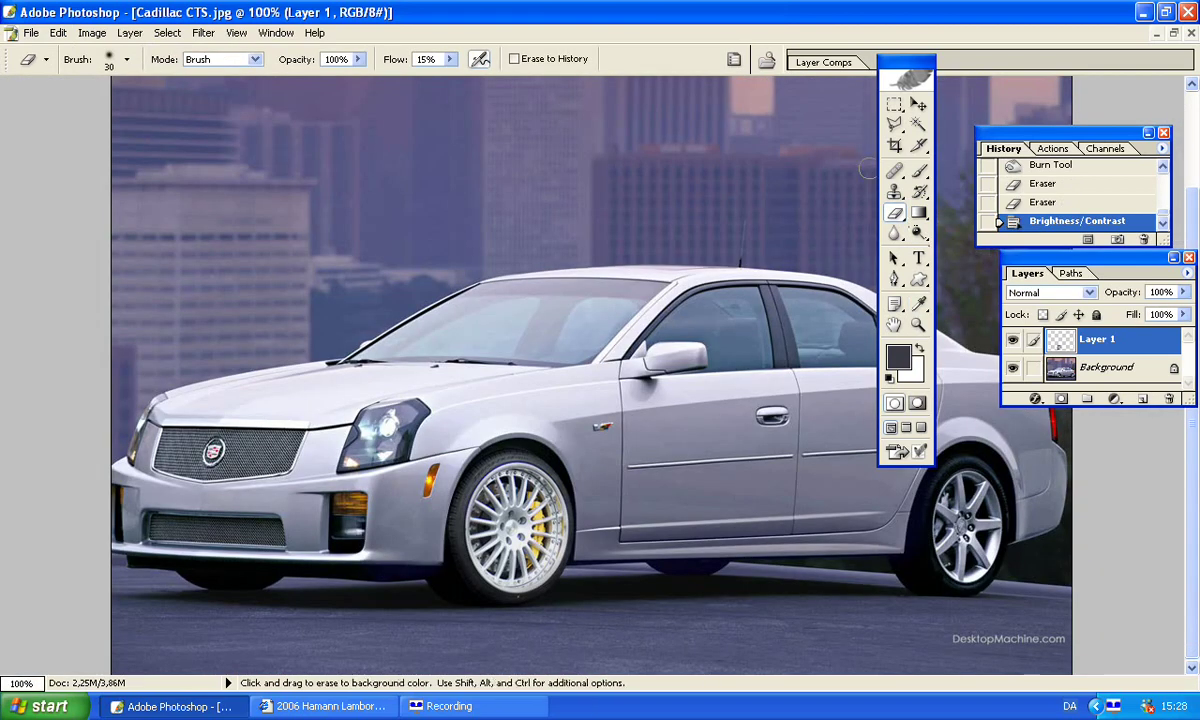
Step: Burn the tyre and wheel arch further with a 44 px brush
left_click(893, 106)
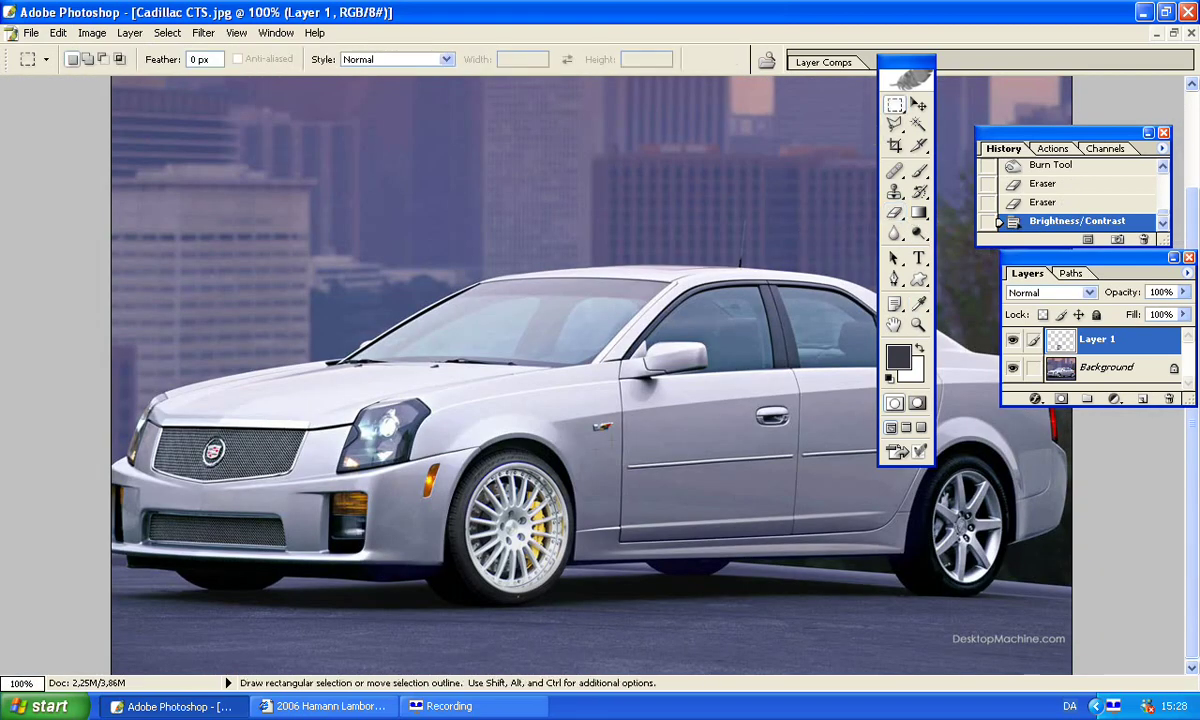
key("ctrl+plus")
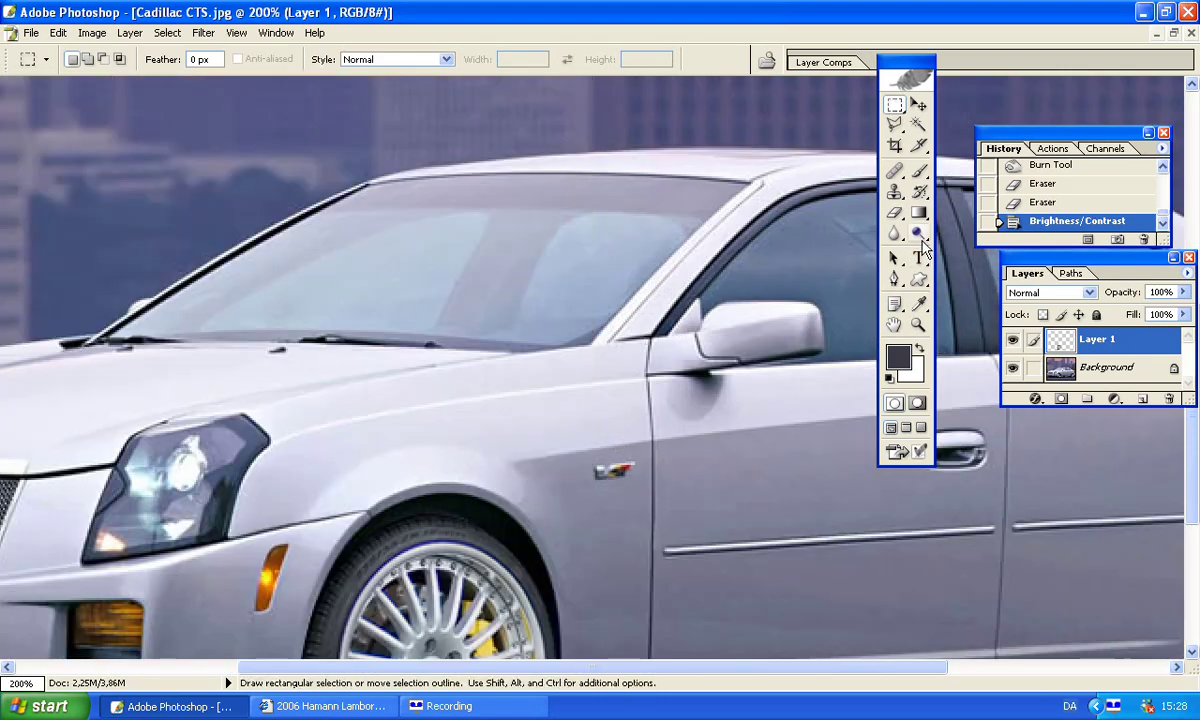
left_click(920, 237)
scroll(500, 400, "down", 3)
scroll(310, 440, "down", 2)
right_click(310, 440)
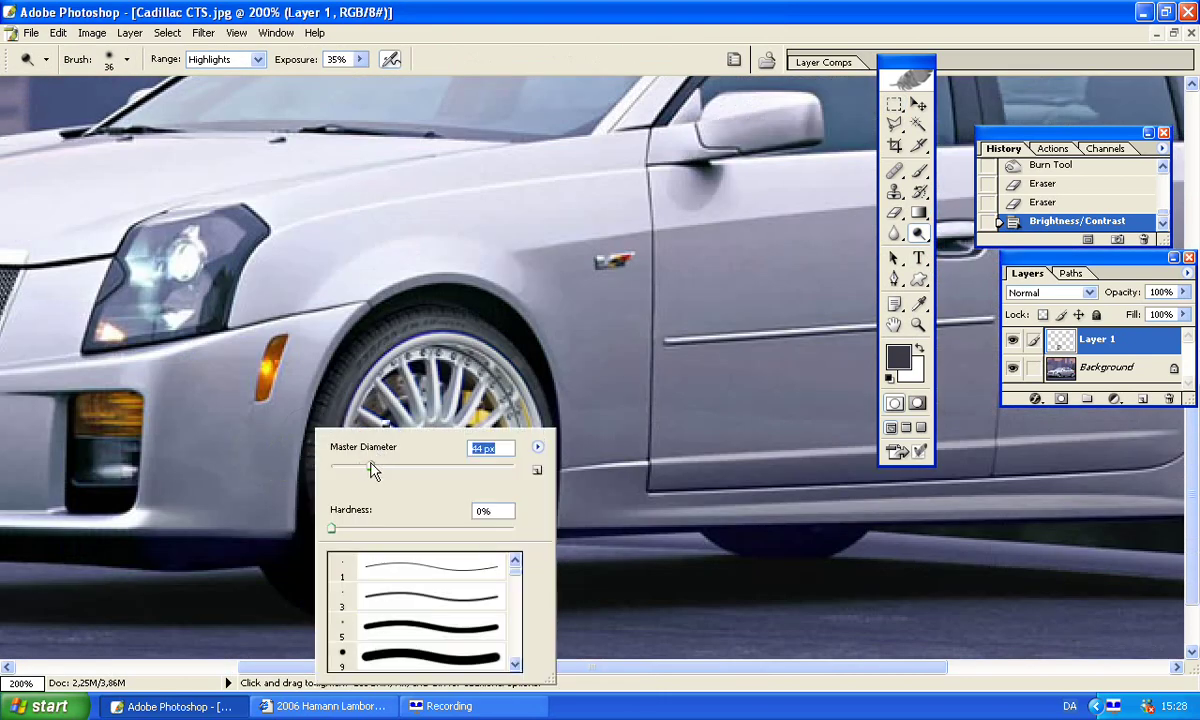
key("Return")
left_click_drag(313, 442, 310, 400)
mouse_move(325, 405)
left_mouse_down()
mouse_move(348, 348)
mouse_move(307, 515)
left_mouse_up()
left_click_drag(375, 316, 295, 509)
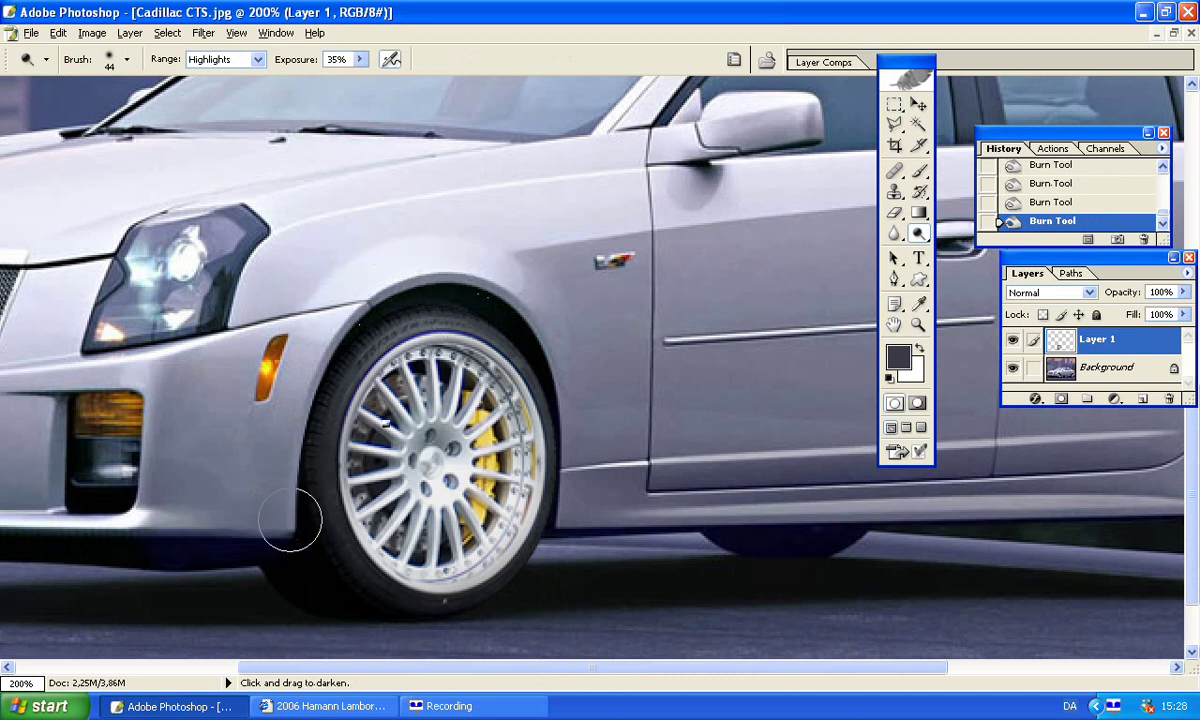
scroll(409, 402, "down", 2)
key("ctrl+minus")
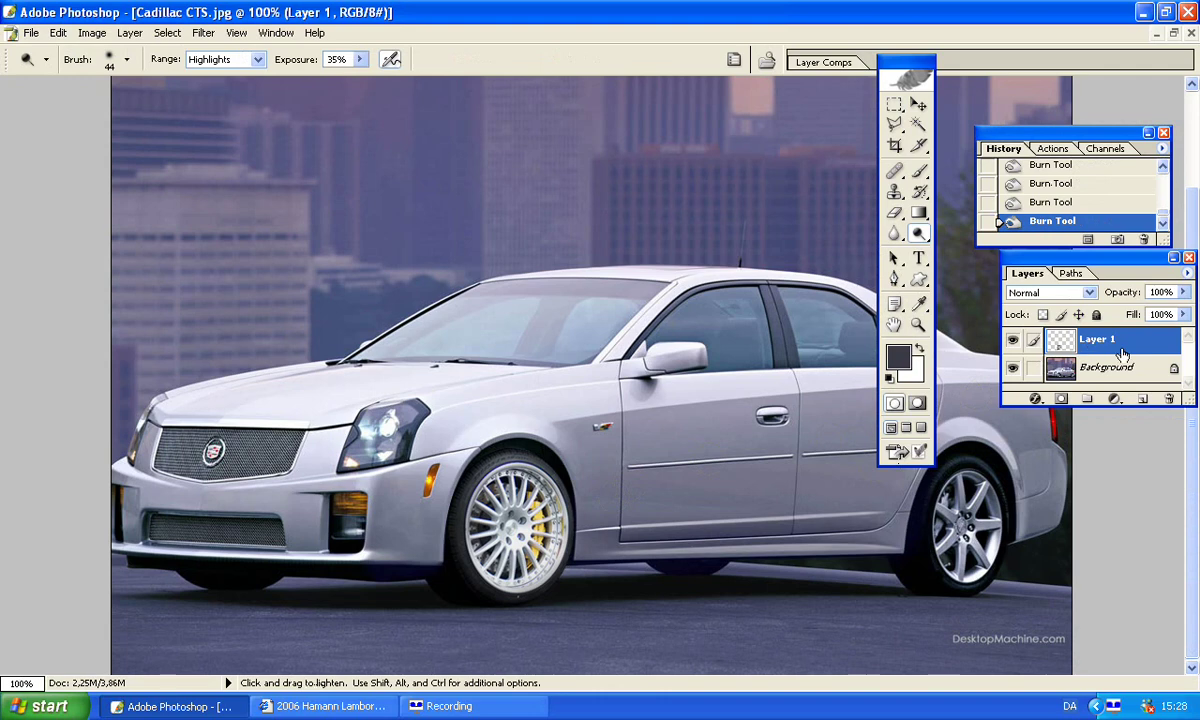
Step: Add the caption 'Thats it' in 72 pt Flame font at the photo's top-left
left_click(920, 261)
left_click_drag(676, 391, 677, 394)
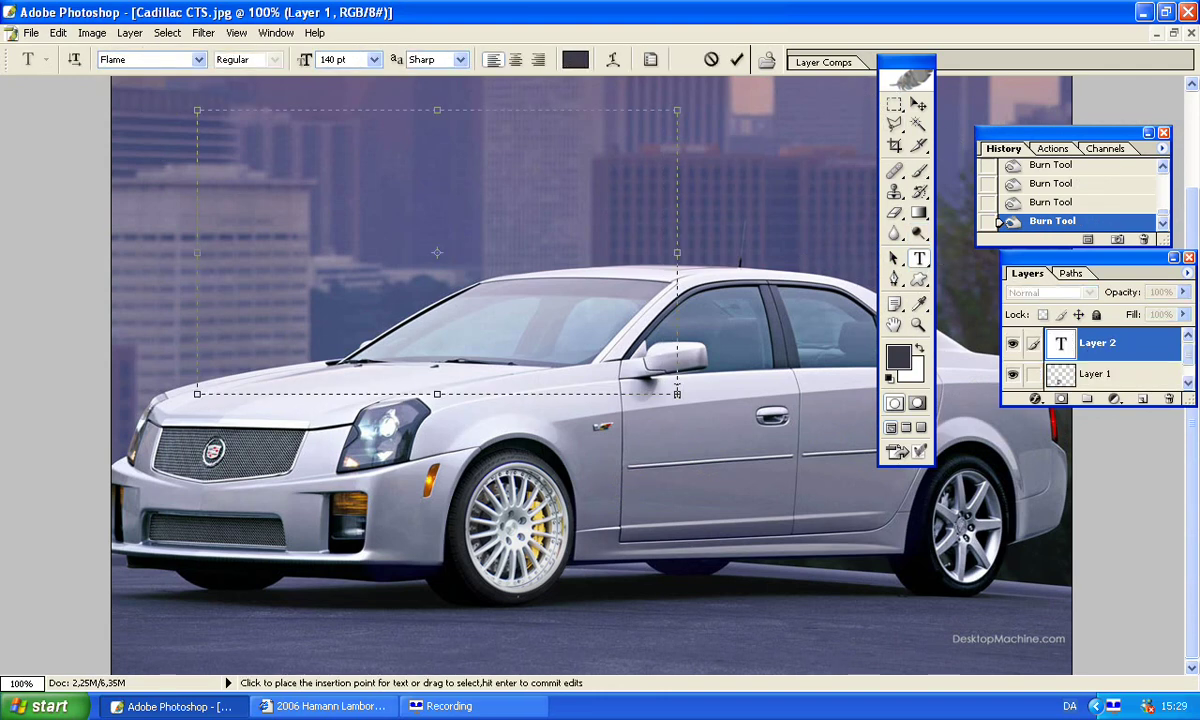
type("That")
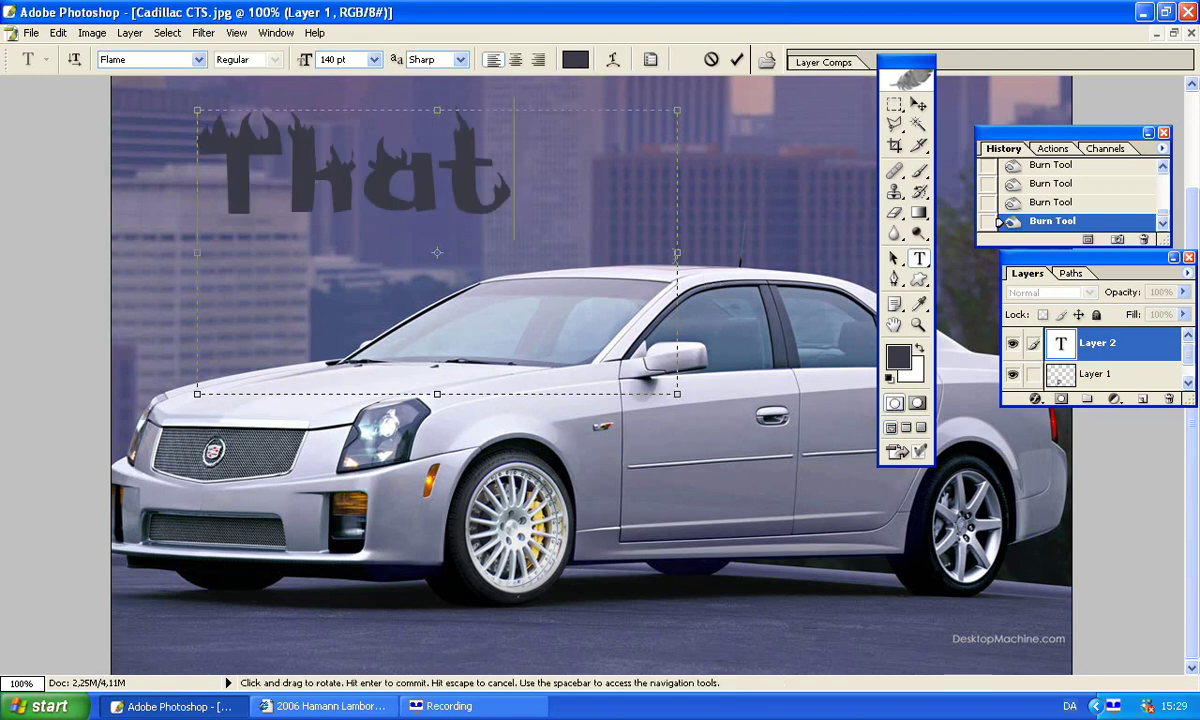
key("BackSpace")
key("BackSpace")
key("BackSpace")
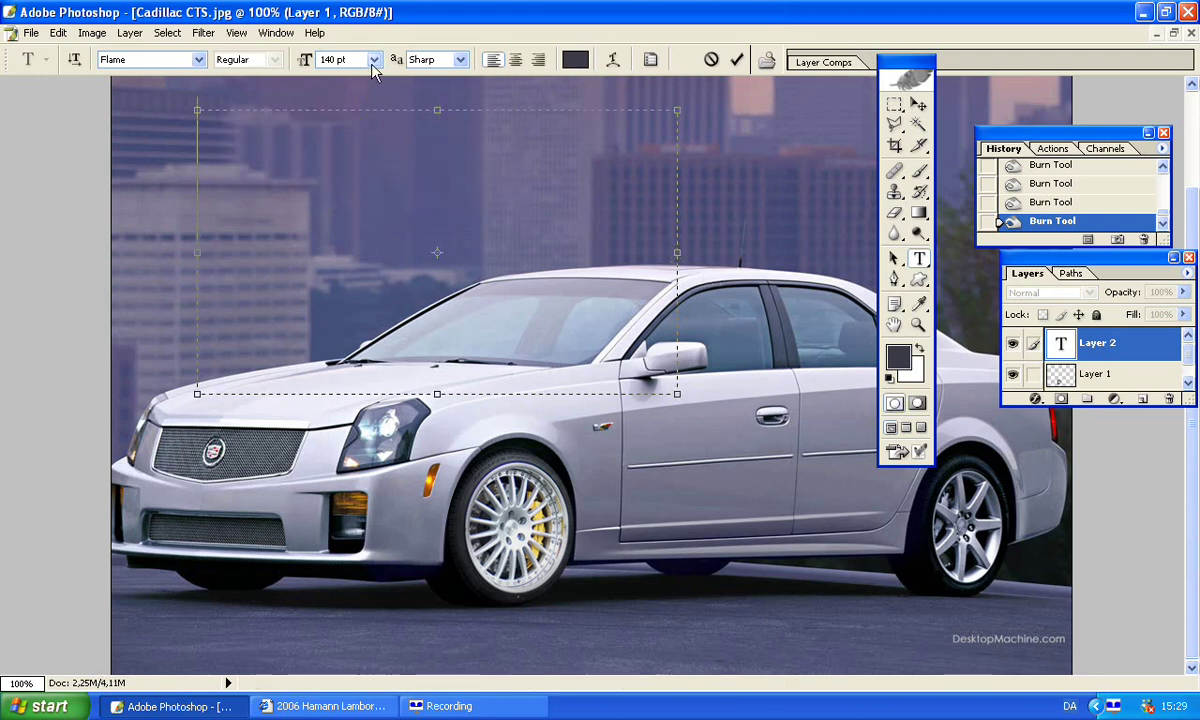
left_click(374, 59)
left_click(363, 300)
type("T")
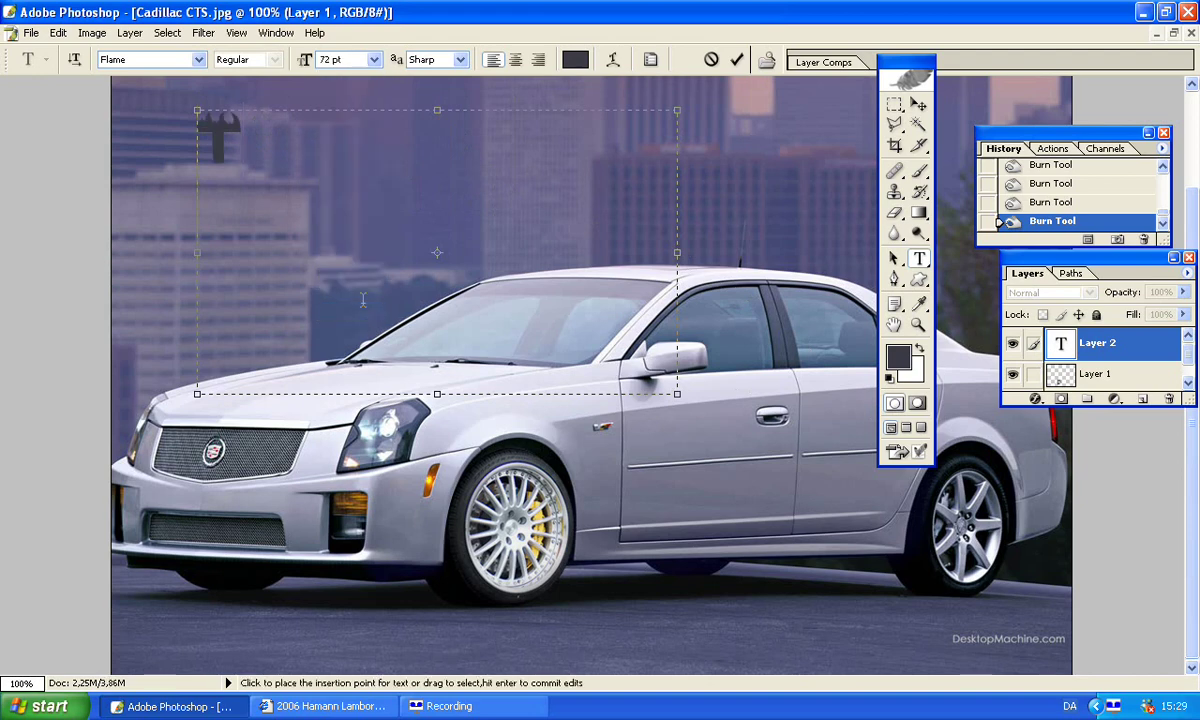
type("hats it")
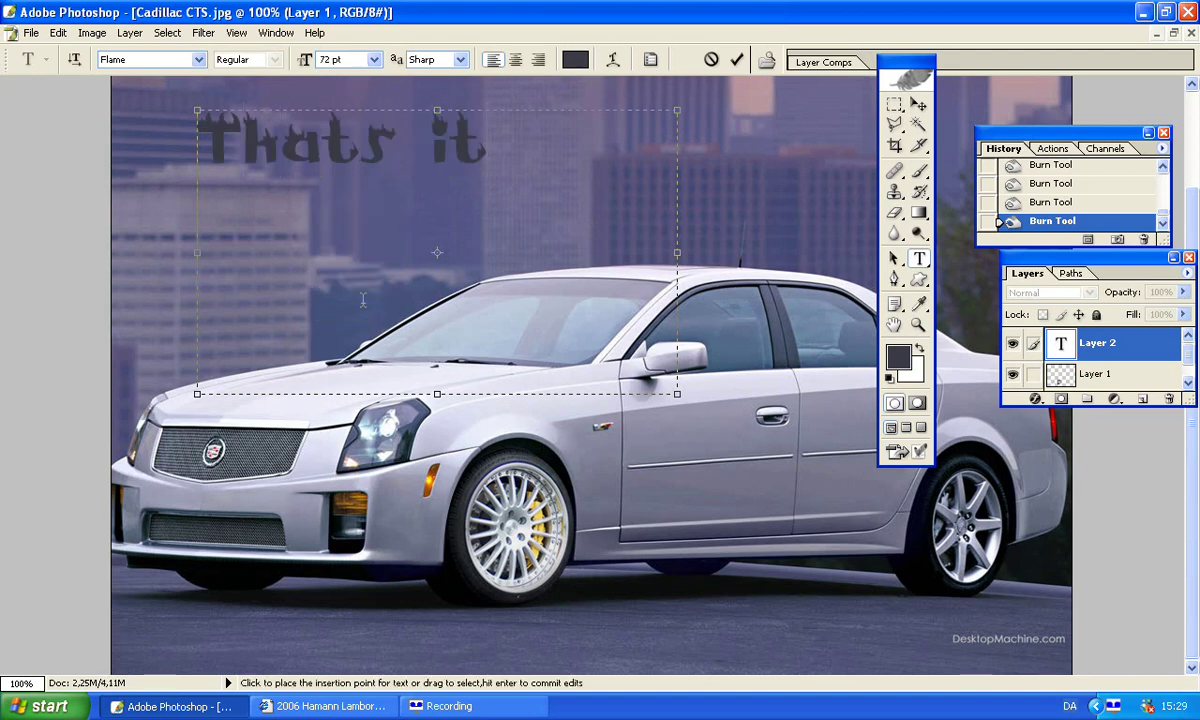